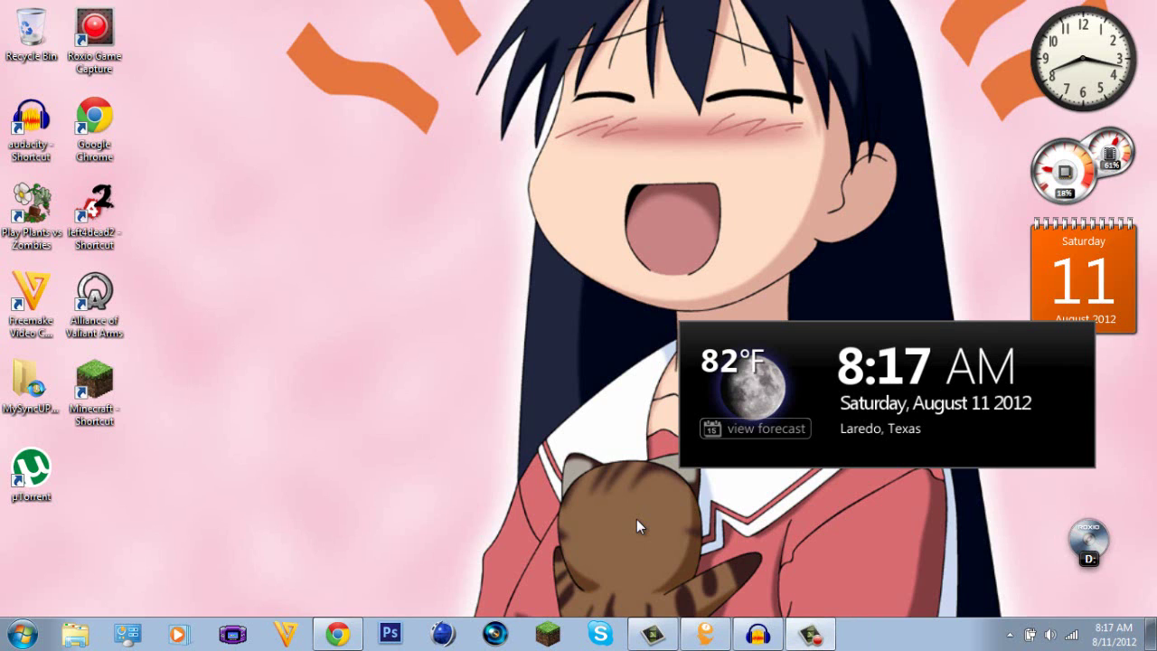
Step: Launch Vegas Pro from the taskbar so an empty untitled project opens
click(489, 626)
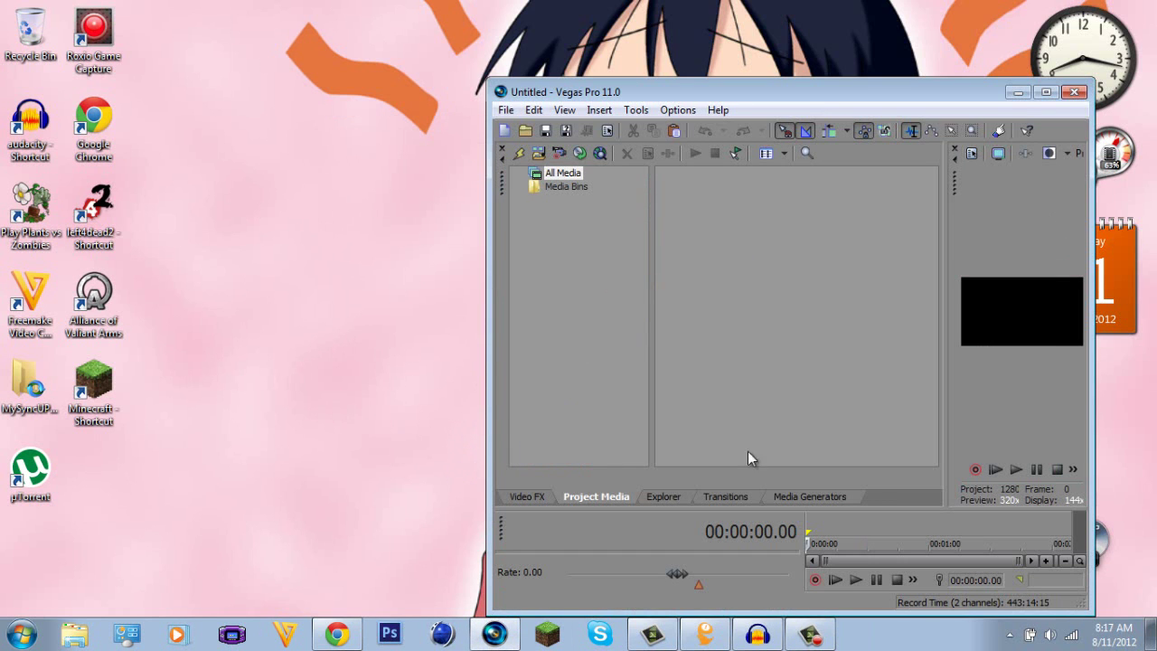
Step: Maximize Vegas Pro, widen the video preview area, and bring up the Project Properties video settings
click(1046, 93)
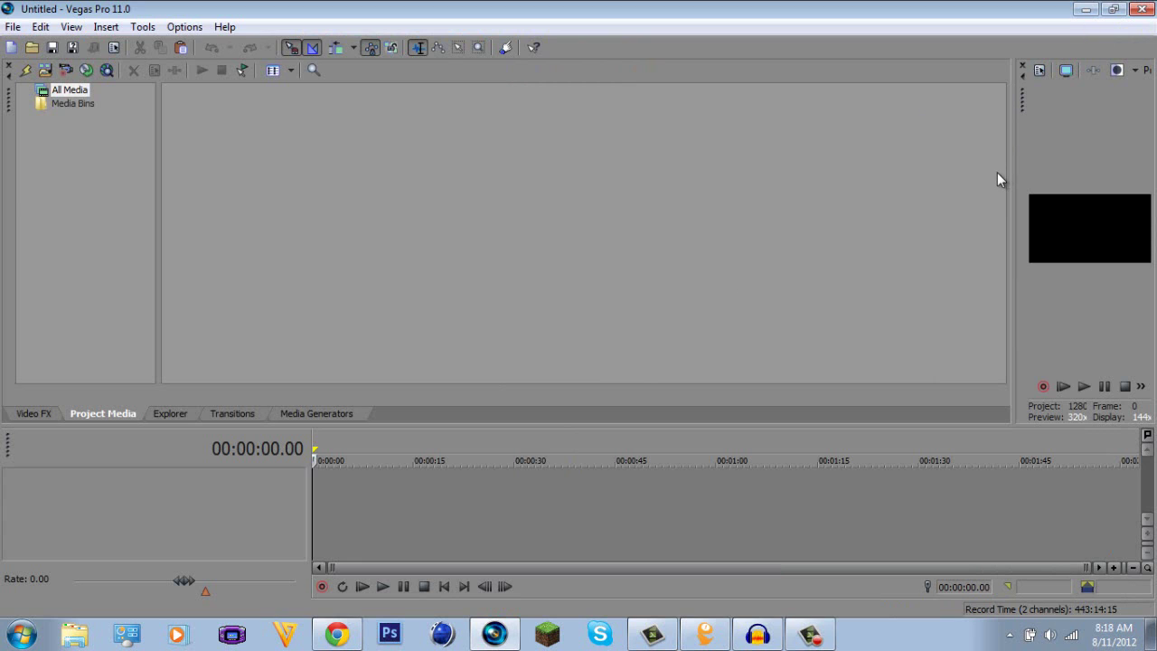
drag(1013, 176, 435, 218)
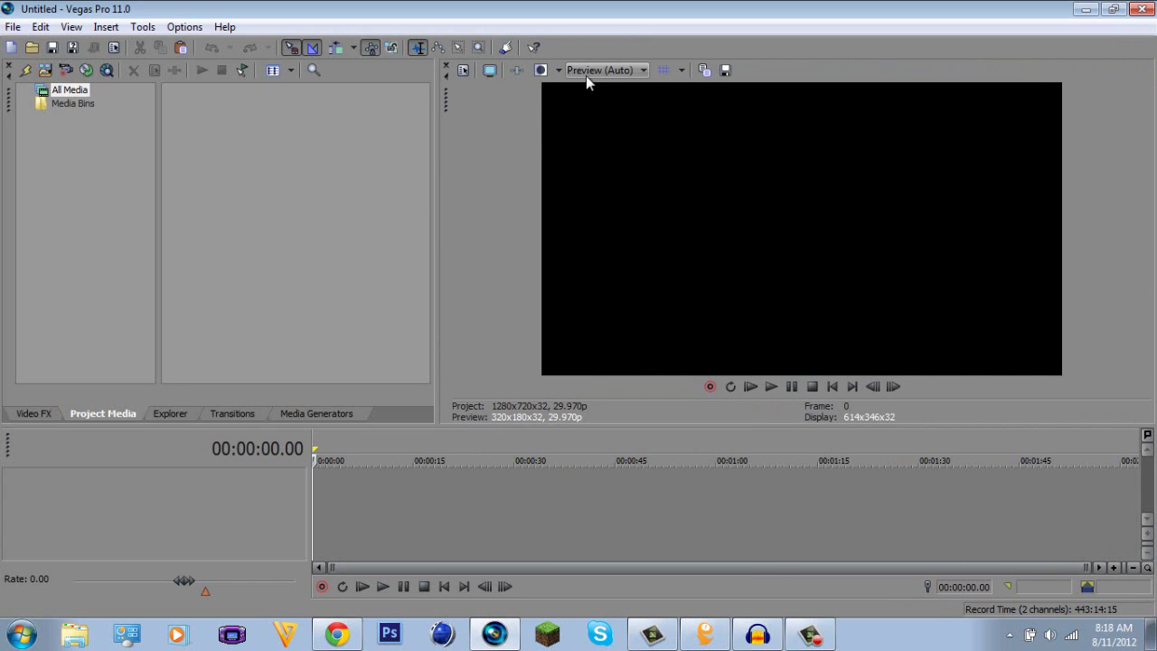
click(461, 70)
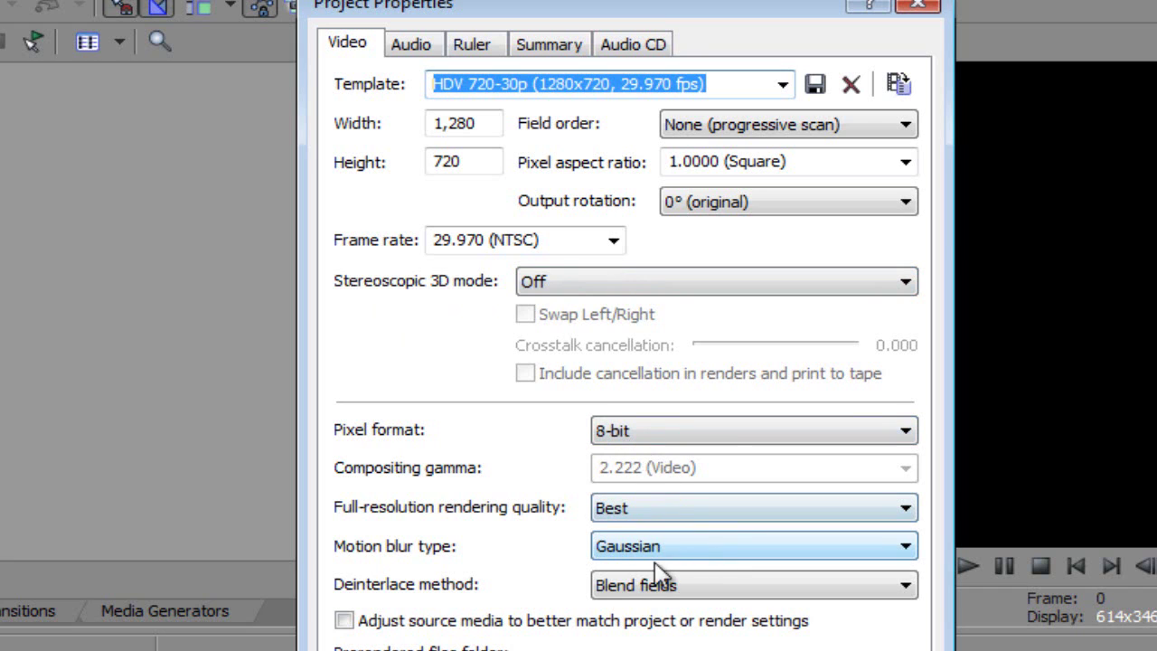
Step: Keep the HDV 720-30p 1280x720 settings and make them the default for all new projects
click(688, 543)
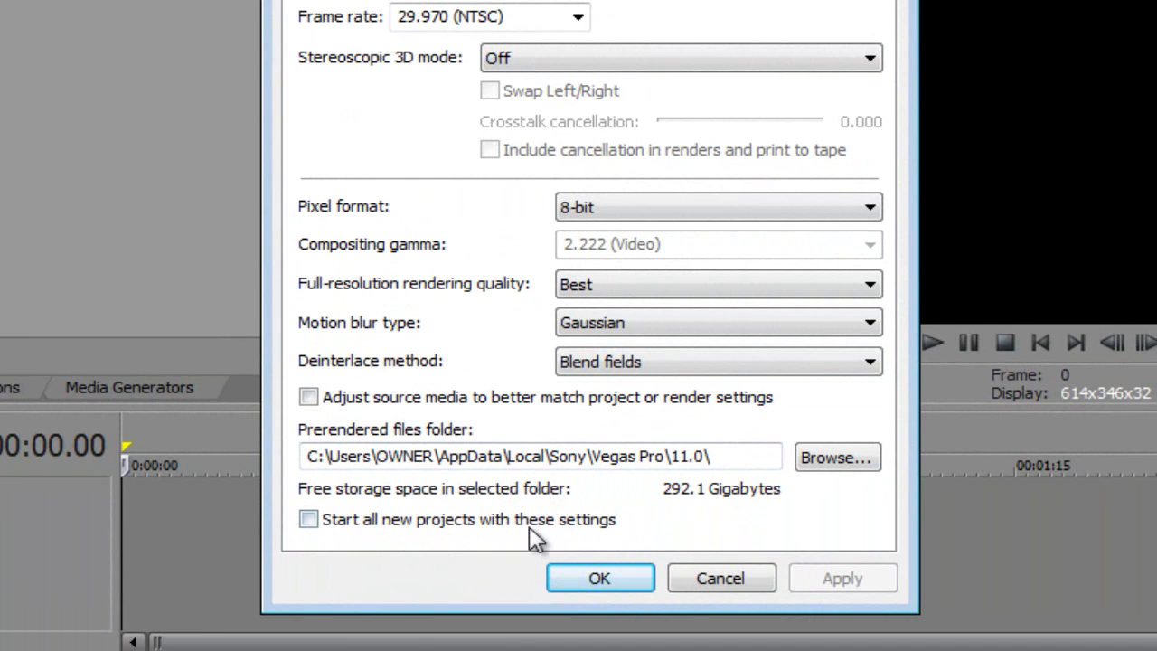
click(383, 522)
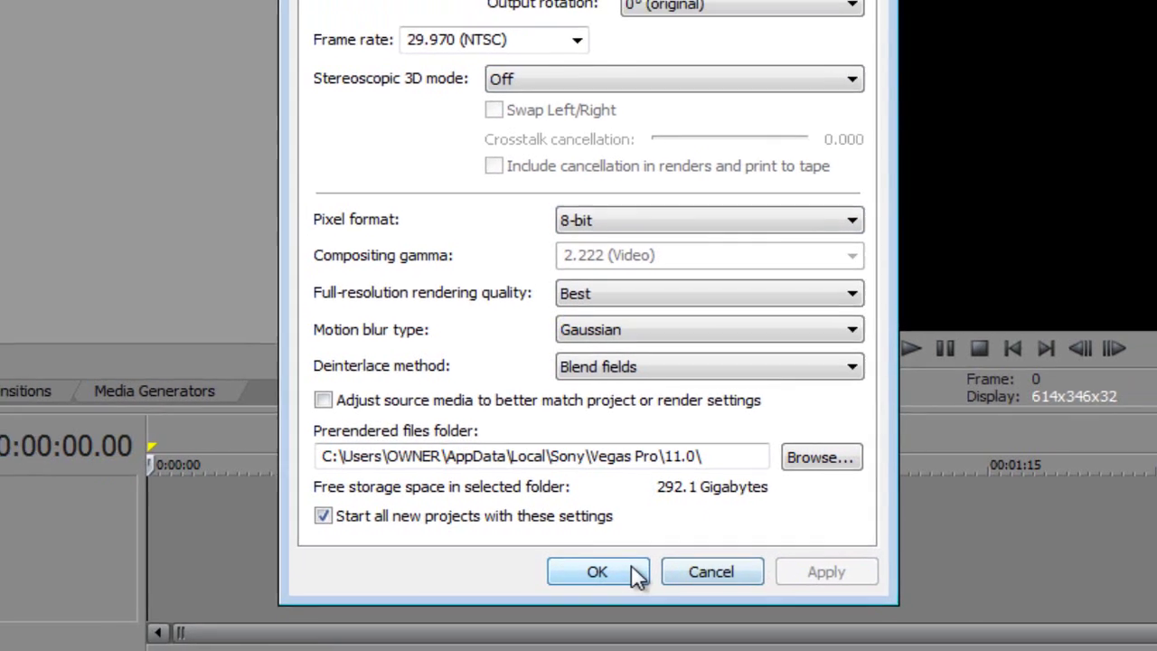
click(632, 580)
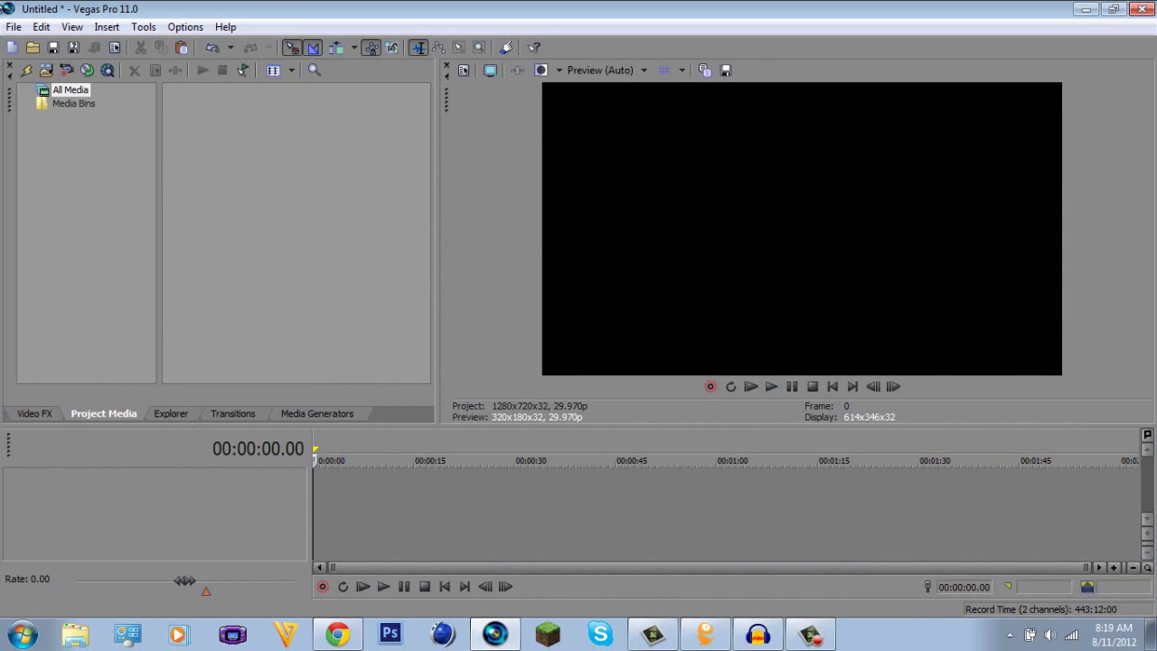
Step: Import 8-8-2012_00.avi from My Videos and preview its Budokai 3 title frame near 1:01
click(34, 46)
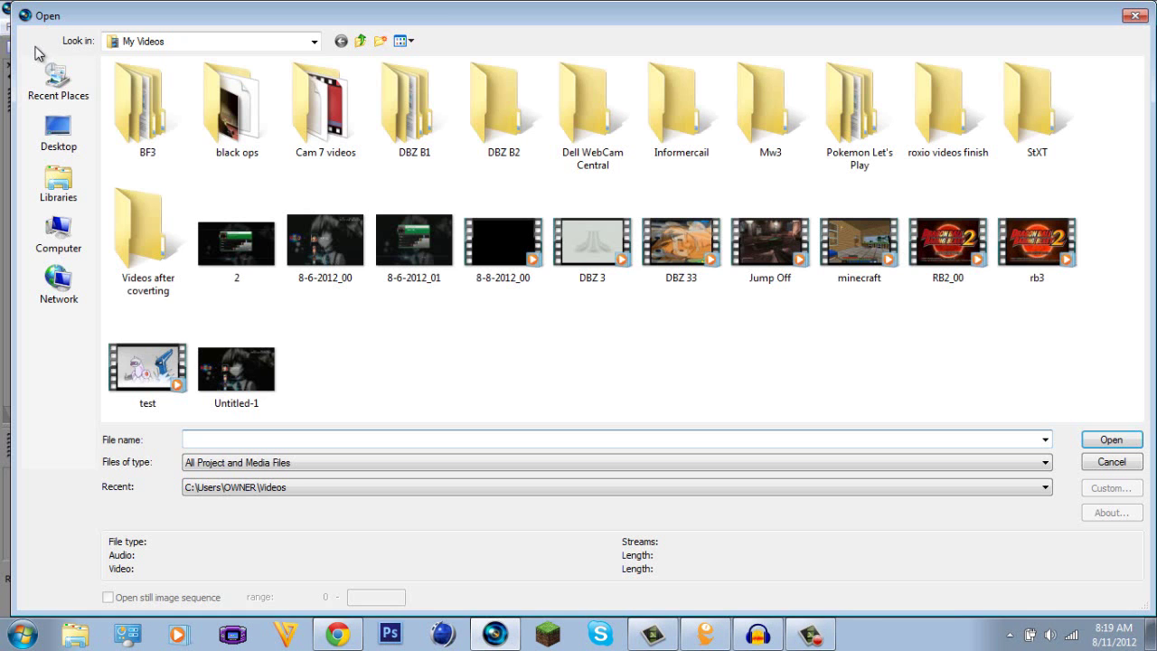
double_click(514, 268)
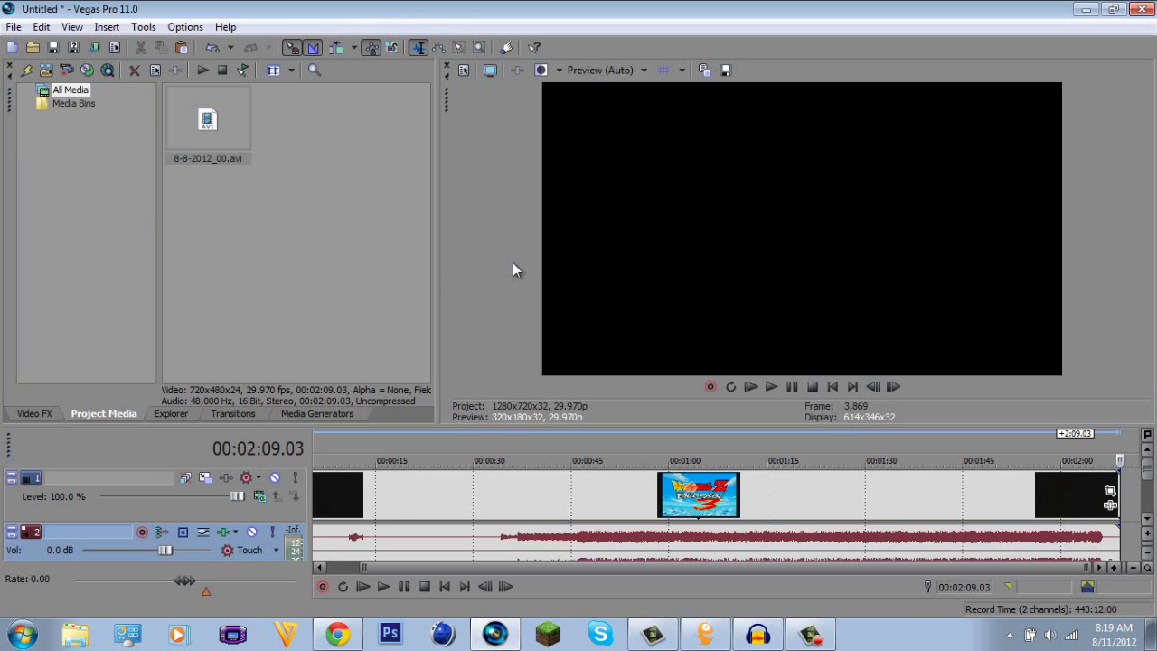
click(648, 507)
click(699, 510)
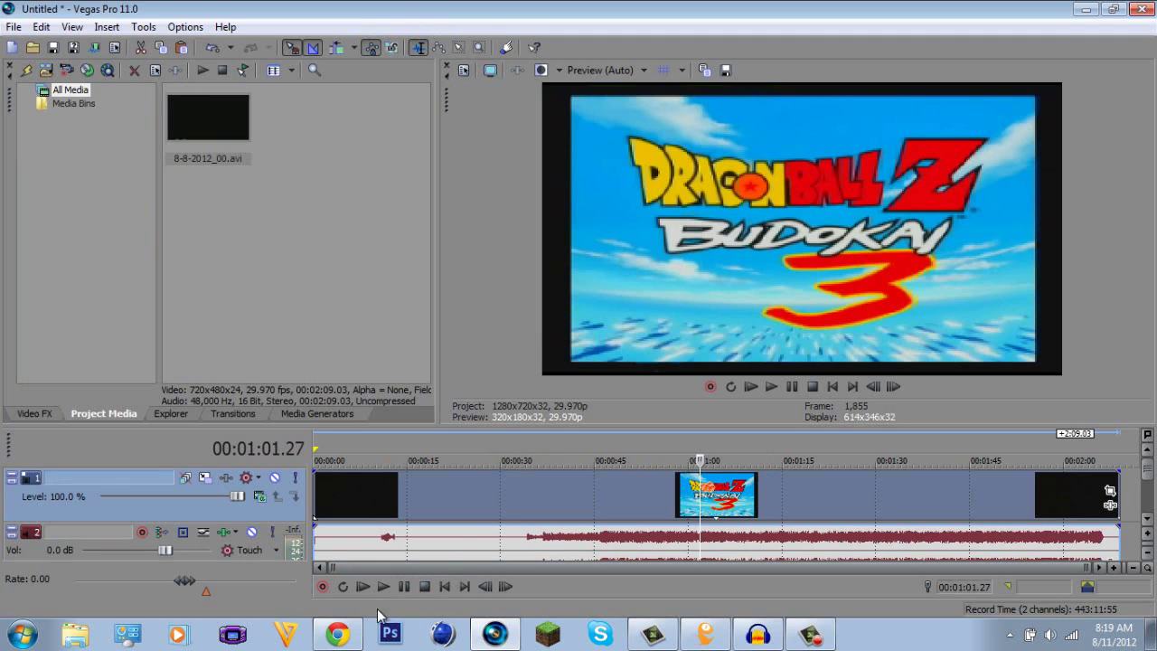
mouse_move(338, 634)
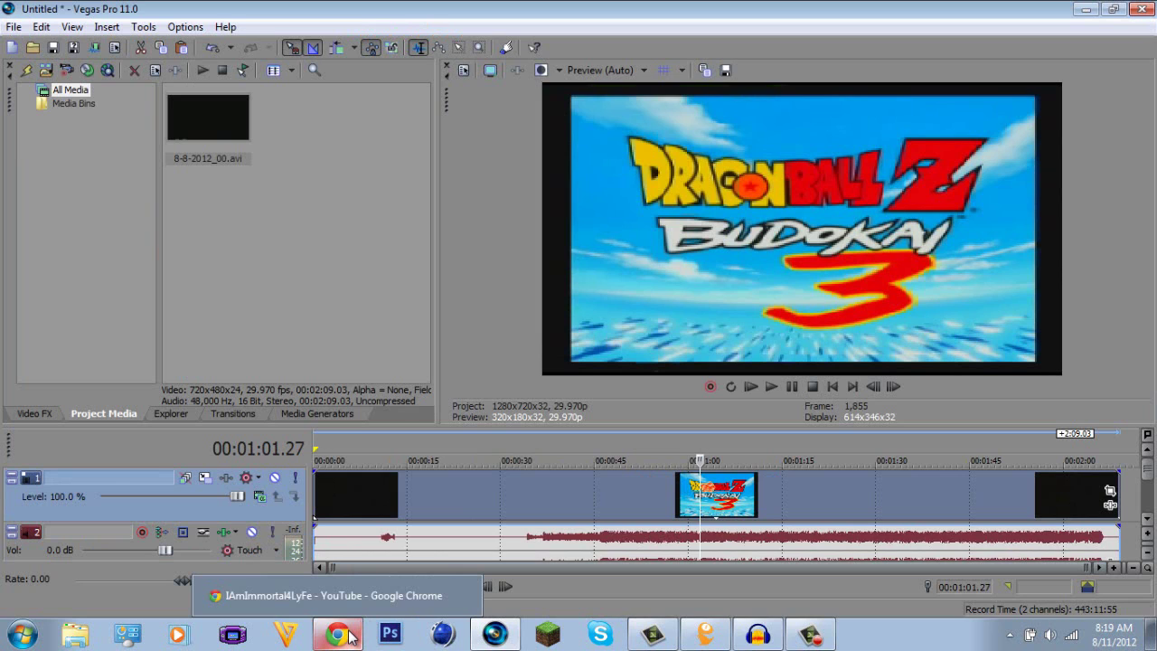
Step: On YouTube, open 'Dragon Ball Z Budokai: Story Mode - Walkthrough Part 7 (In HD)' and pause it
click(350, 637)
scroll(439, 509, up, 5)
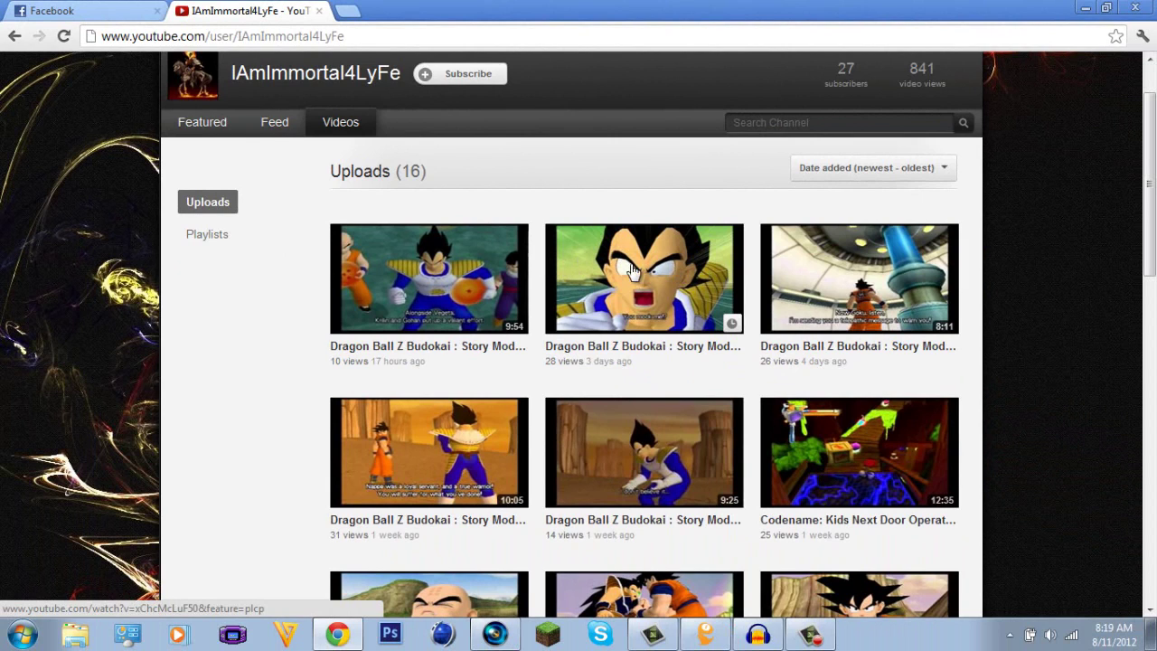
click(627, 276)
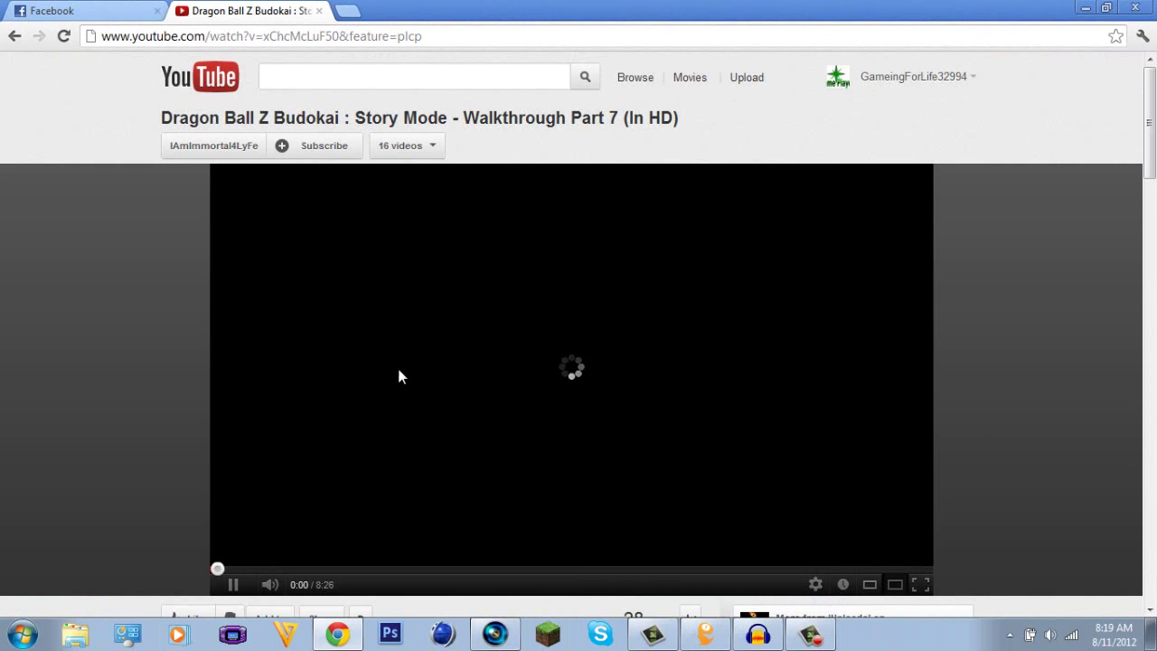
scroll(425, 353, down, 1)
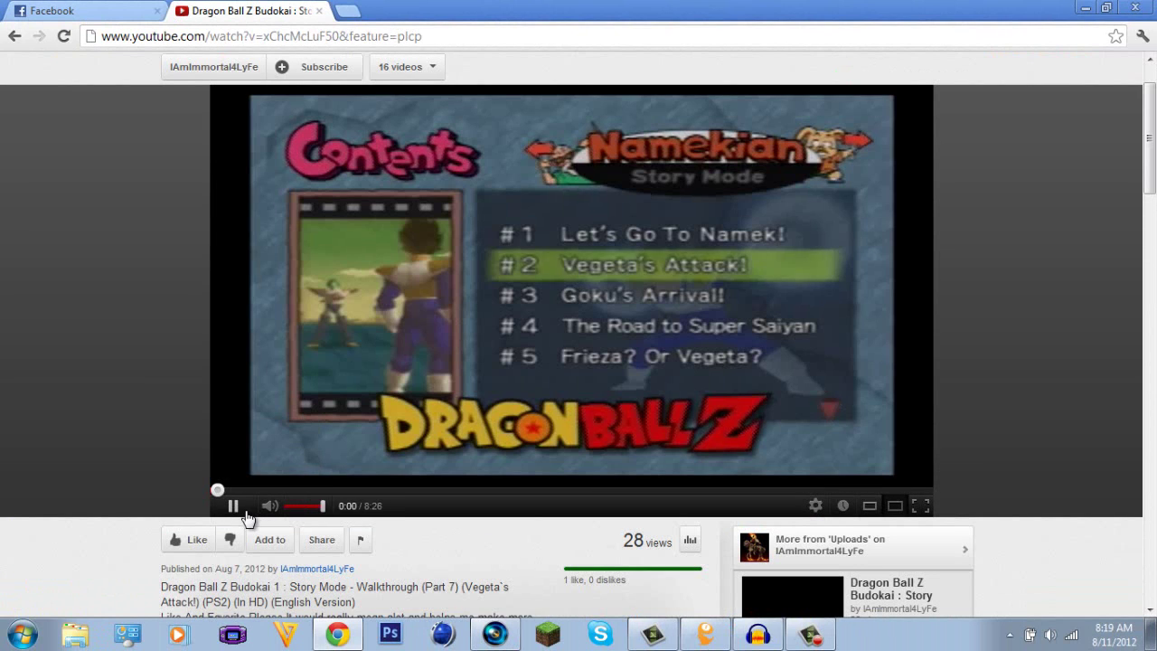
click(232, 505)
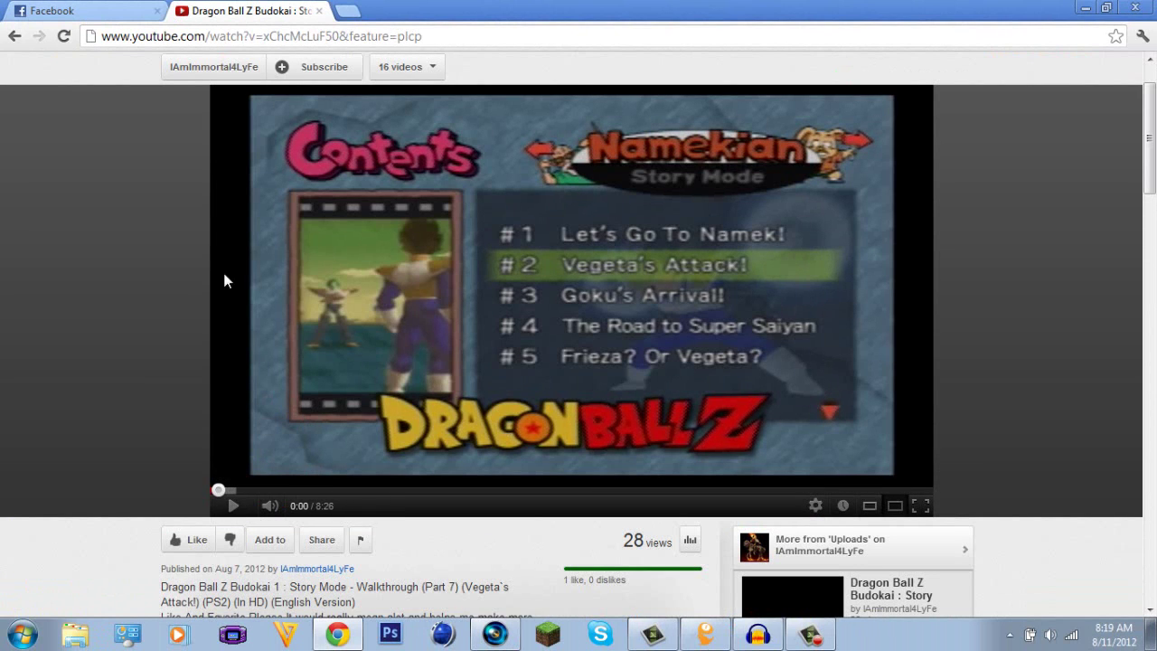
scroll(547, 246, up, 1)
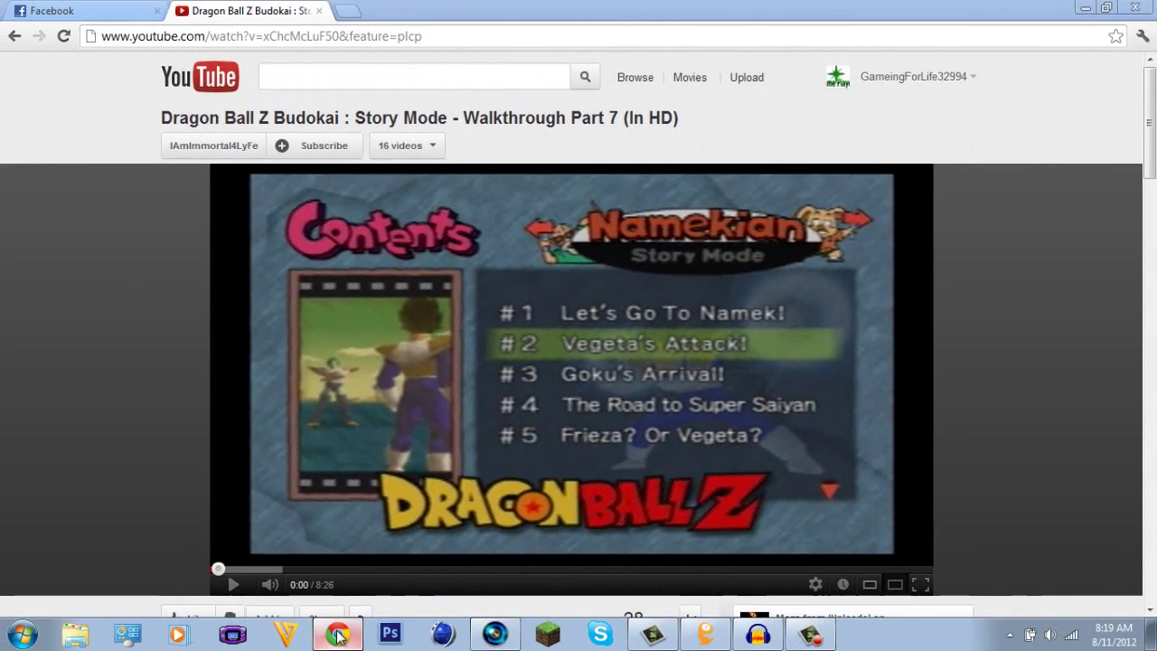
Step: Return to Vegas Pro and scrub back to the Budokai 3 title frame near 1:01
click(338, 636)
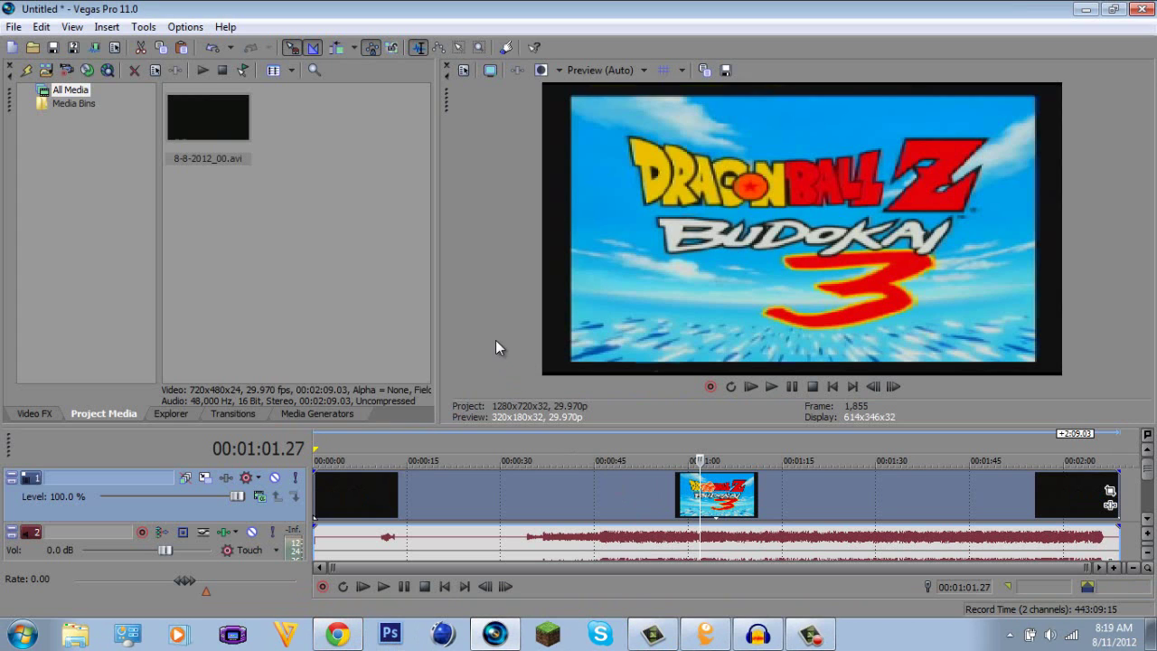
click(600, 492)
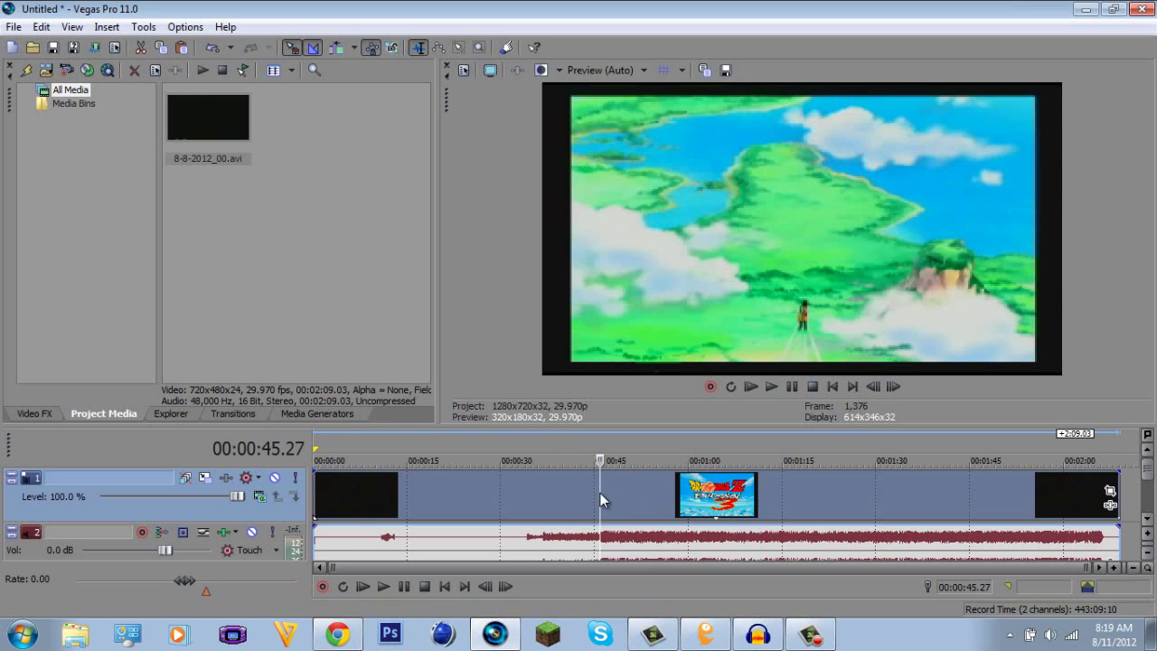
click(673, 489)
click(694, 493)
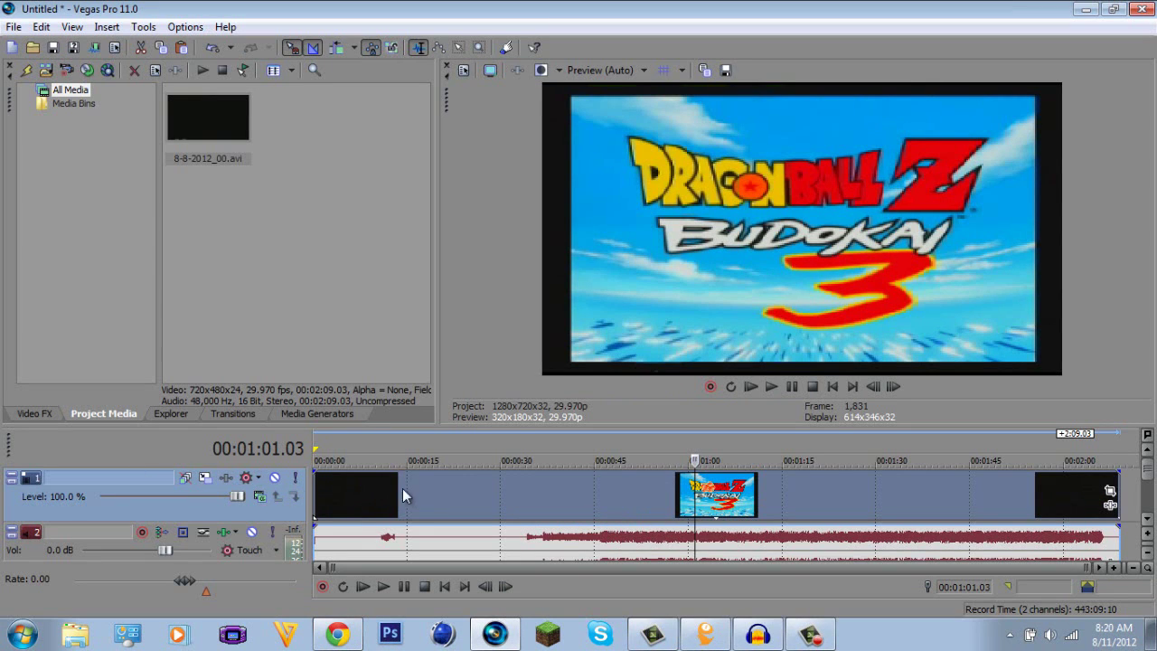
Step: Turn off Maintain Aspect Ratio and disable resampling in the clip's Switches
right_click(662, 488)
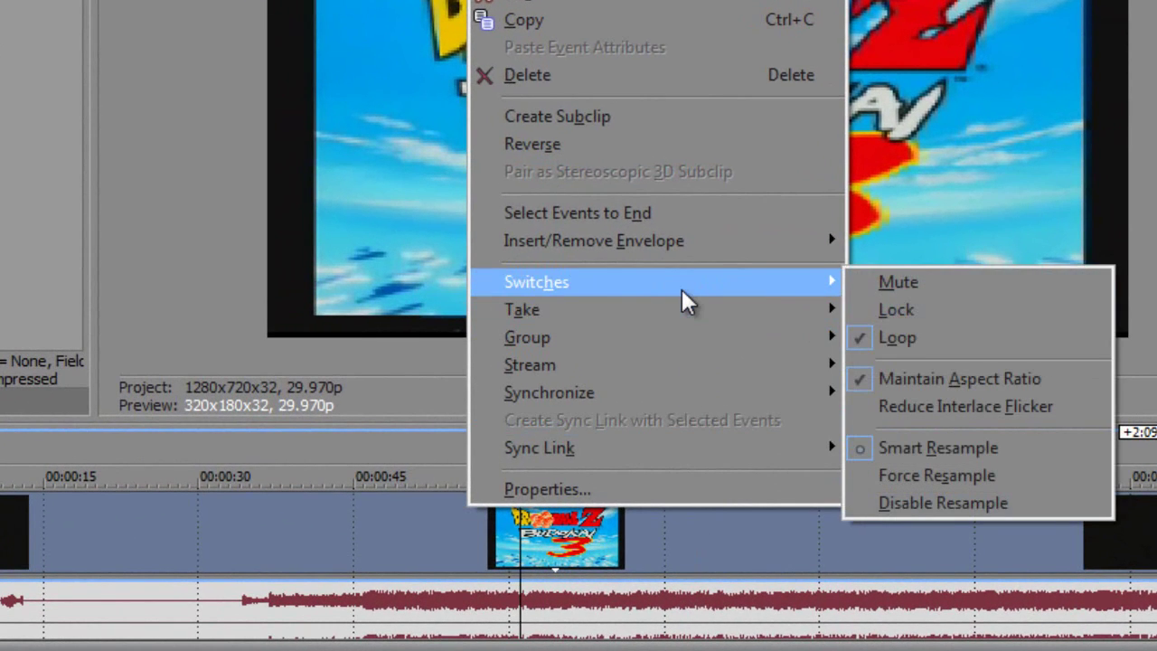
mouse_move(537, 282)
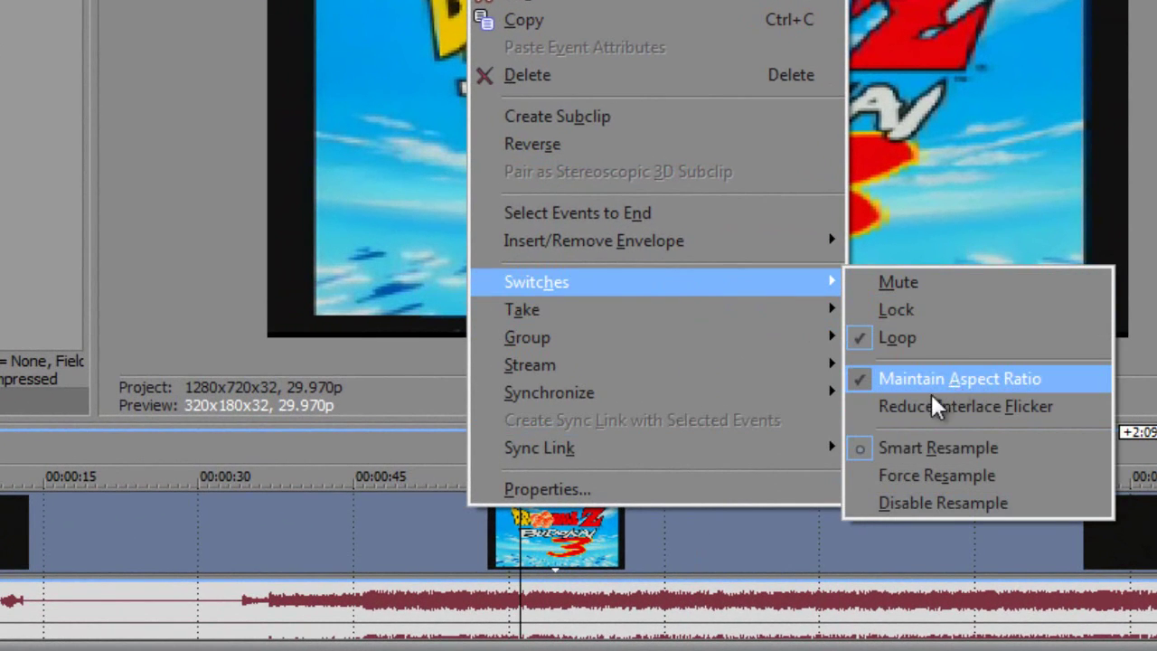
click(910, 393)
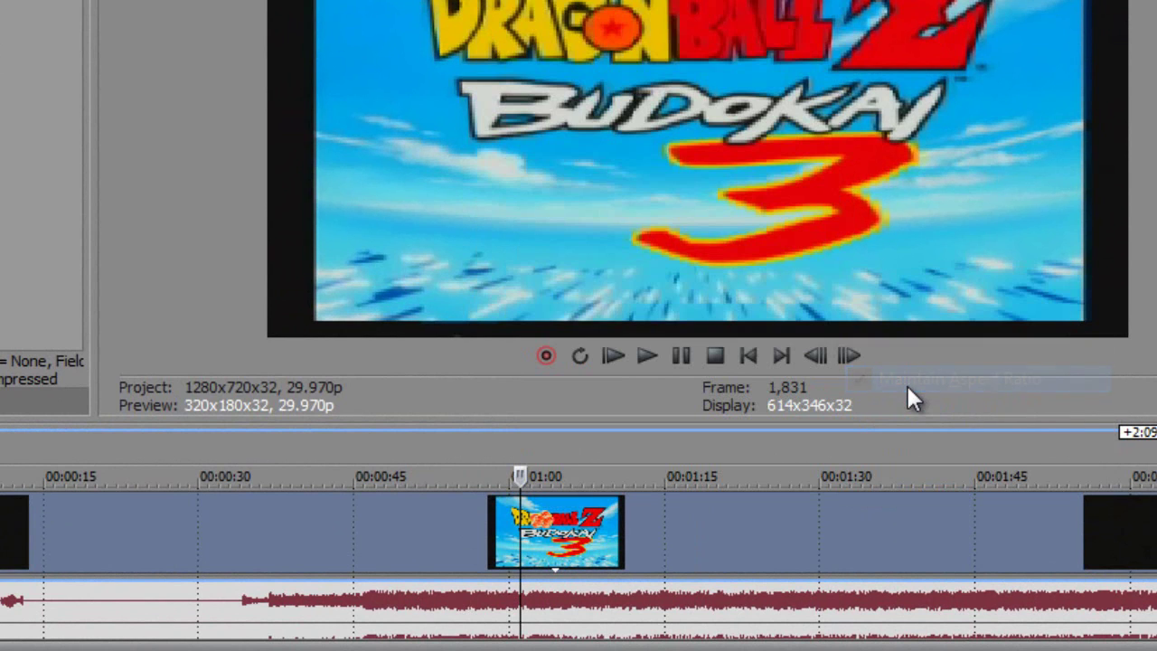
right_click(373, 515)
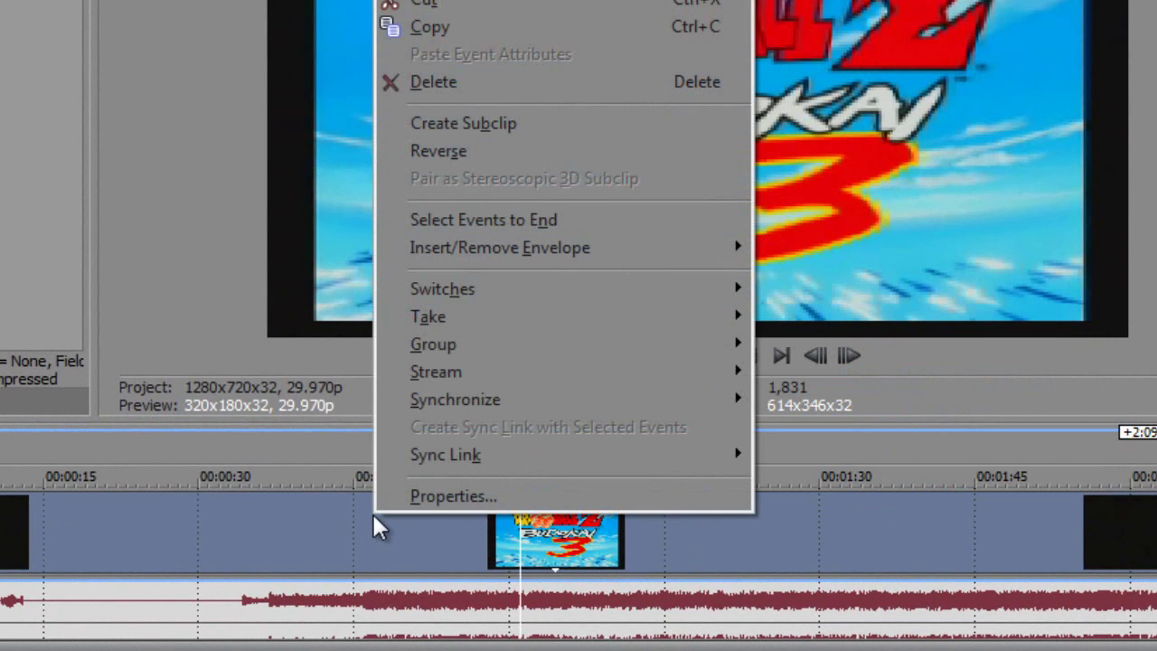
mouse_move(443, 289)
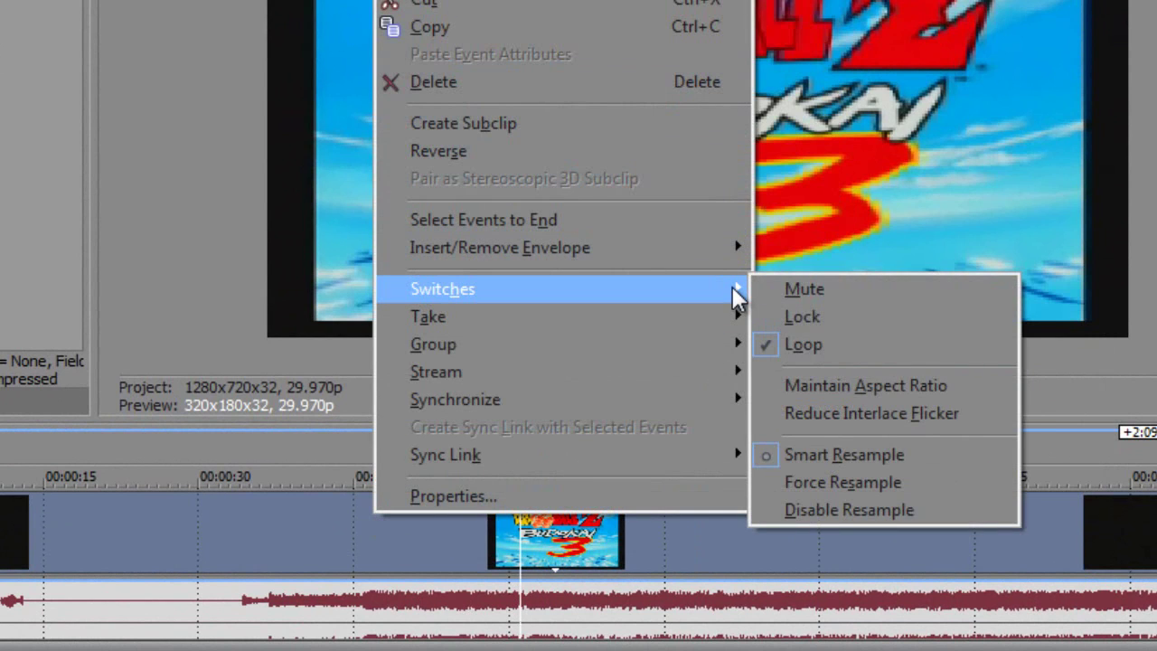
click(847, 512)
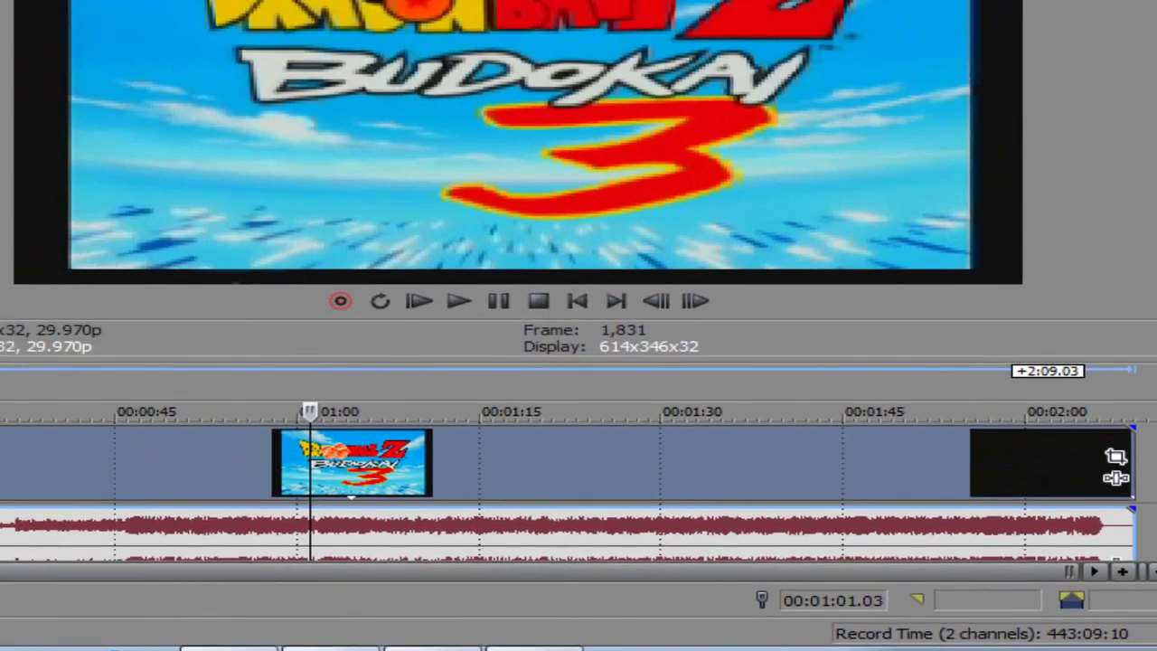
Step: Shrink the clip's Event Pan/Crop frame to about 686×457 to zoom the picture in
click(1115, 457)
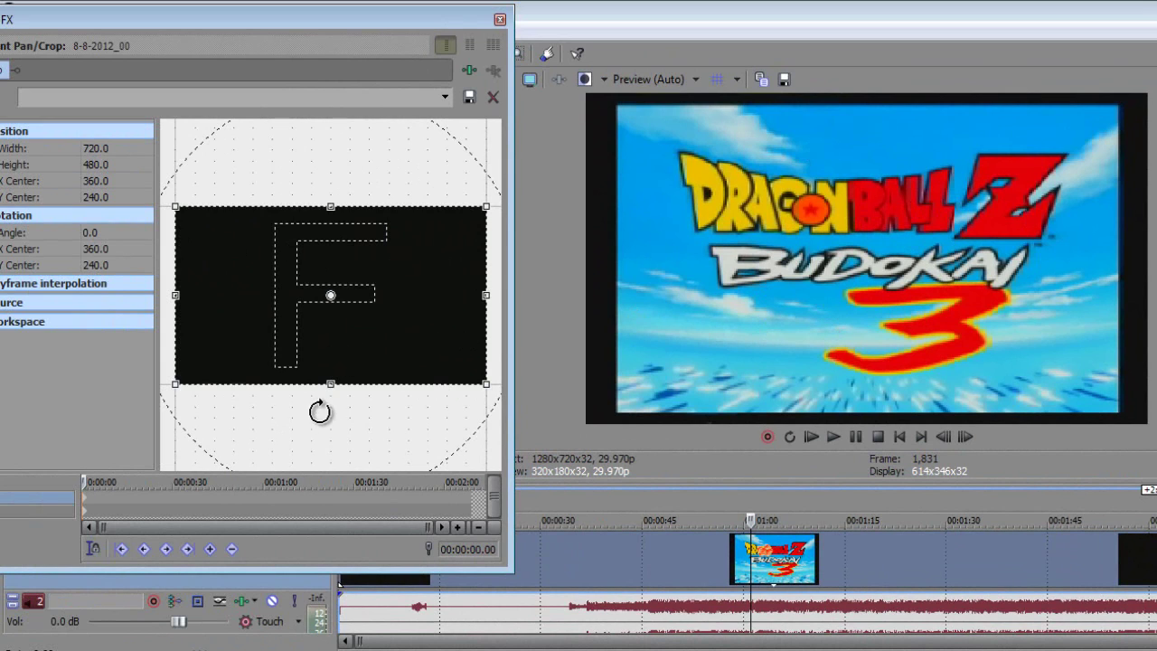
mouse_move(486, 383)
mouse_down()
mouse_move(383, 322)
mouse_move(573, 456)
mouse_move(481, 385)
mouse_up()
mouse_move(331, 385)
mouse_down()
mouse_move(318, 327)
mouse_move(331, 343)
mouse_move(310, 361)
mouse_move(367, 320)
mouse_move(347, 356)
mouse_move(331, 305)
mouse_move(331, 370)
mouse_move(353, 391)
mouse_up()
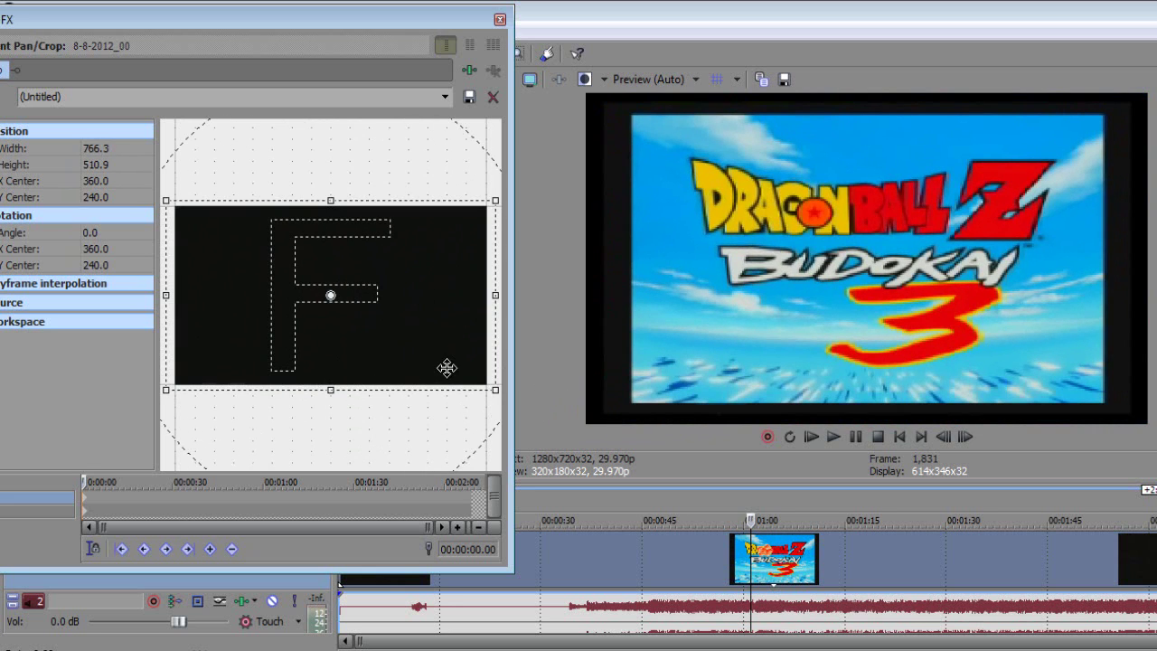
mouse_move(493, 387)
mouse_down()
mouse_move(454, 371)
mouse_move(452, 349)
mouse_move(432, 351)
mouse_move(501, 434)
mouse_move(444, 388)
mouse_move(453, 366)
mouse_up()
mouse_move(448, 294)
mouse_down()
mouse_move(400, 294)
mouse_move(498, 299)
mouse_move(479, 299)
mouse_up()
Step: Restore the crop frame to full 720x480, then reshape it to 630.8 × 438.8
right_click(400, 295)
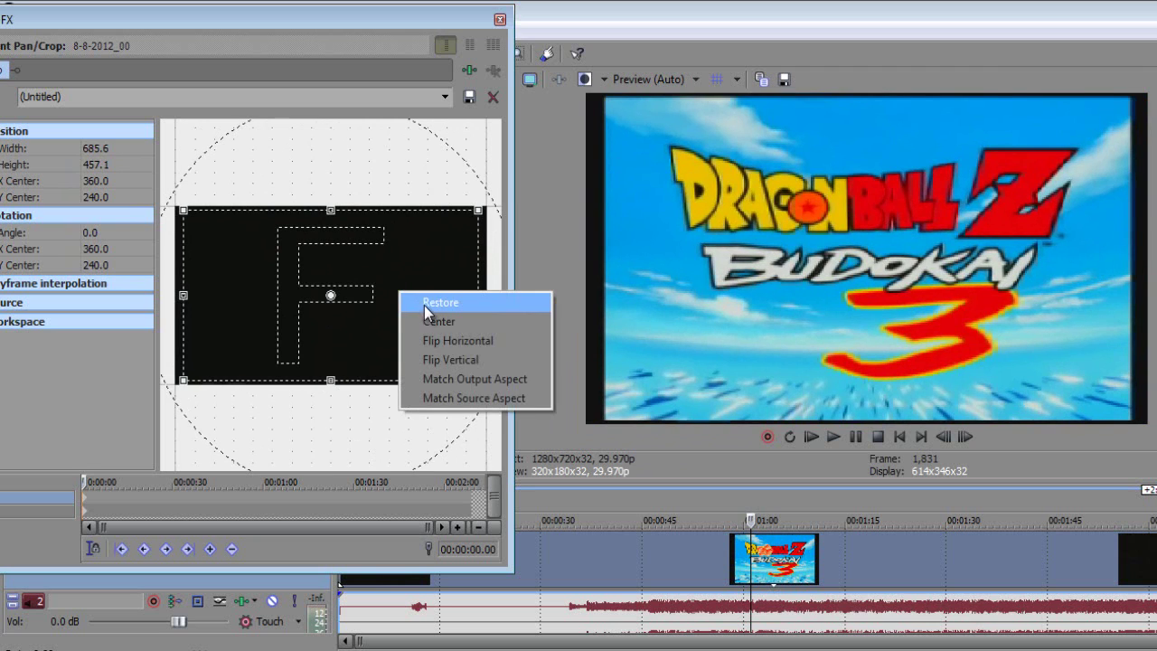
click(424, 302)
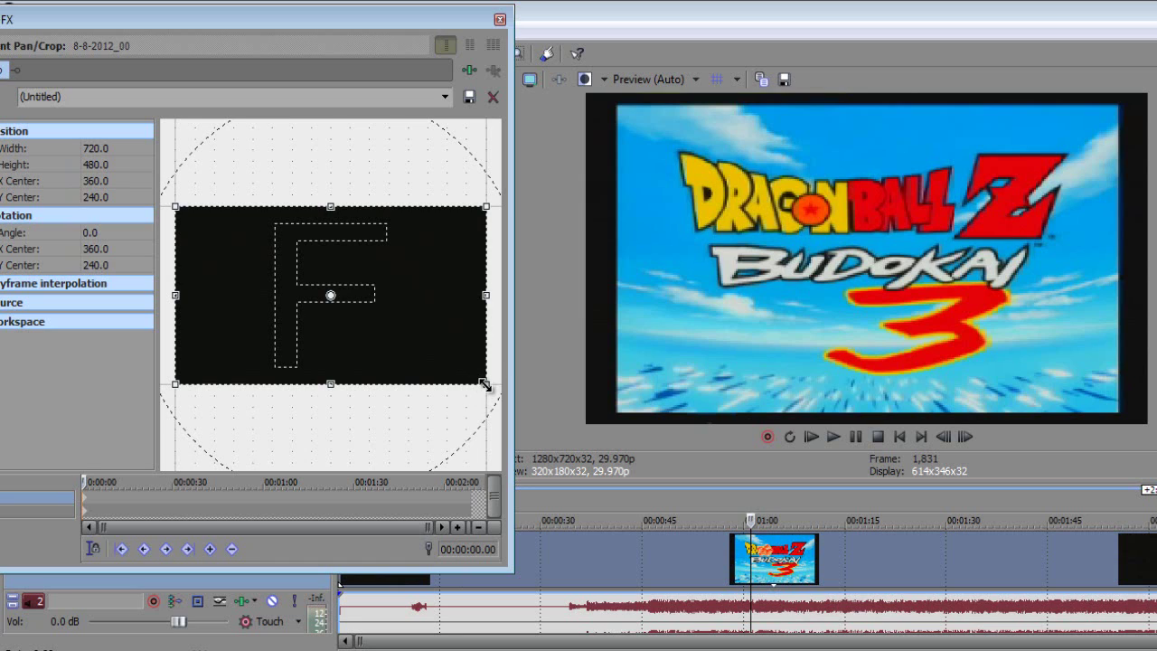
mouse_move(486, 386)
mouse_down()
mouse_move(487, 372)
mouse_move(479, 383)
mouse_move(496, 398)
mouse_move(468, 374)
mouse_move(675, 447)
mouse_move(584, 426)
mouse_move(491, 348)
mouse_move(597, 369)
mouse_move(232, 349)
mouse_move(496, 382)
mouse_move(466, 377)
mouse_up()
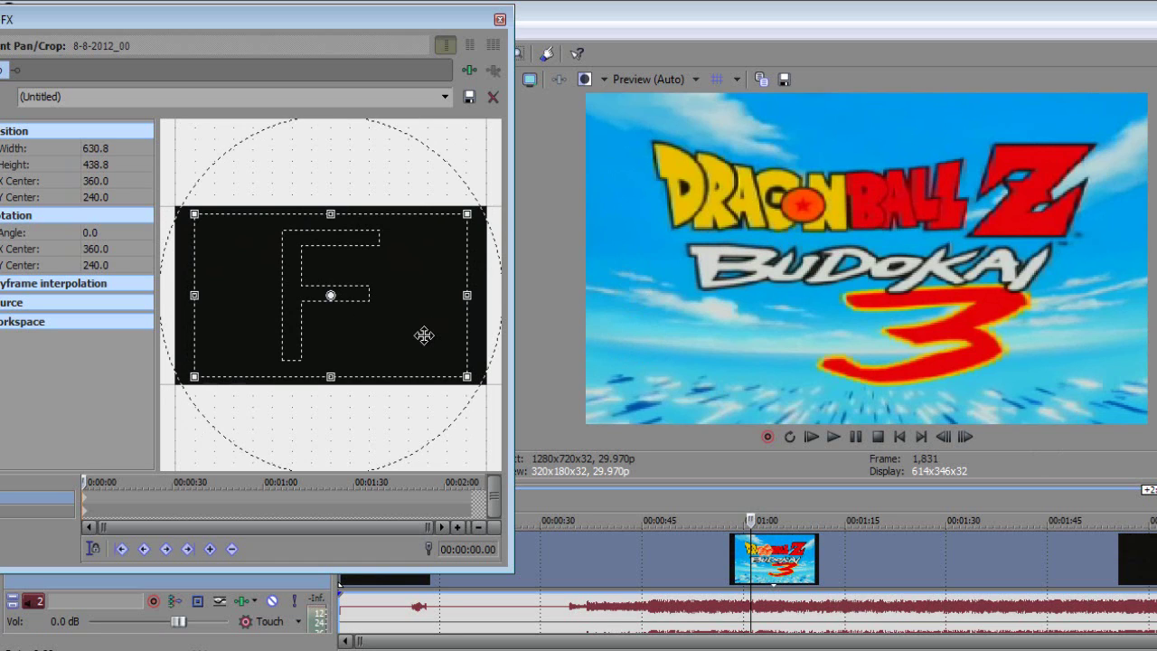
Step: Restore the crop to full frame, then drag its handles to 639.3 × 438.8
right_click(424, 336)
click(452, 350)
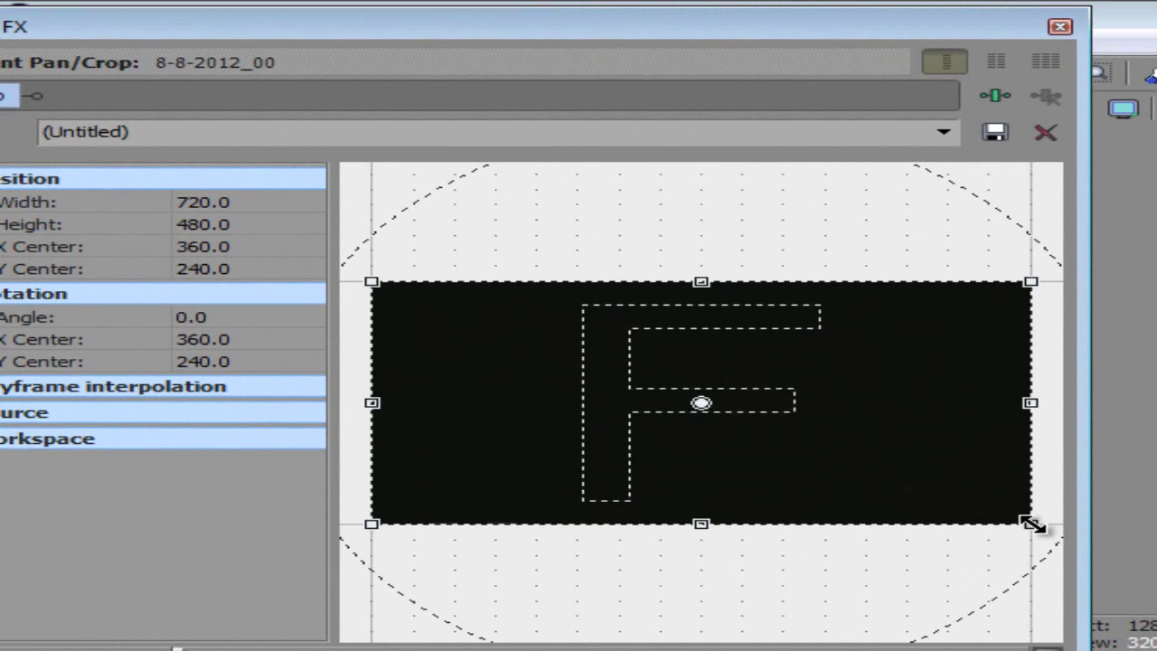
drag(1033, 524, 1024, 510)
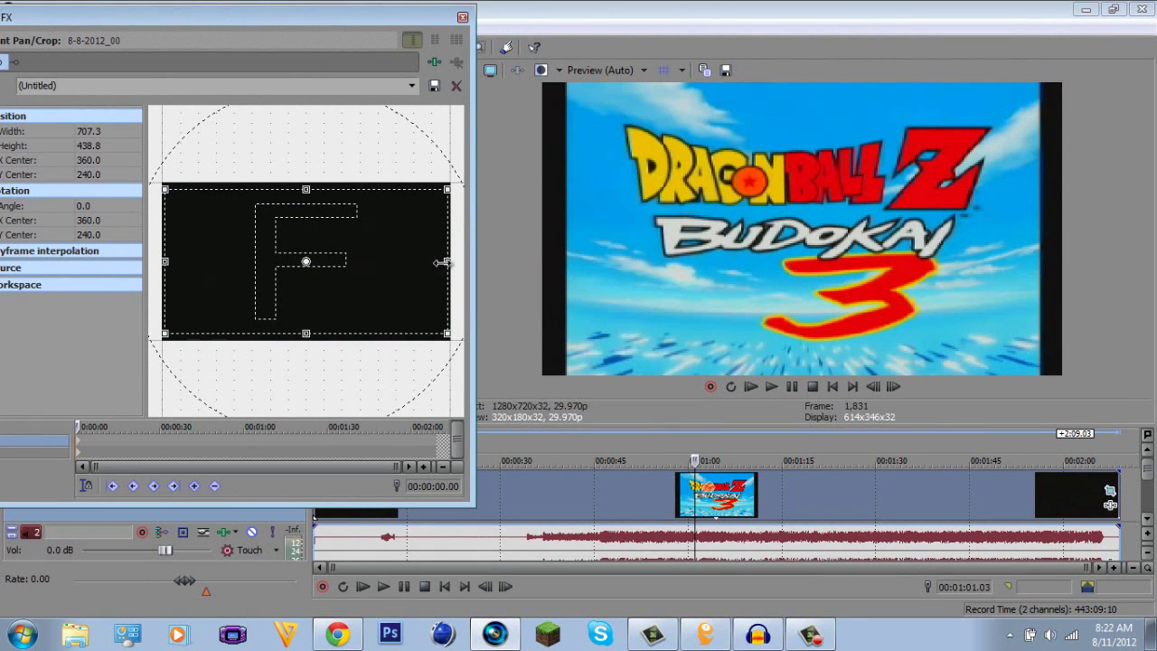
drag(441, 262, 440, 263)
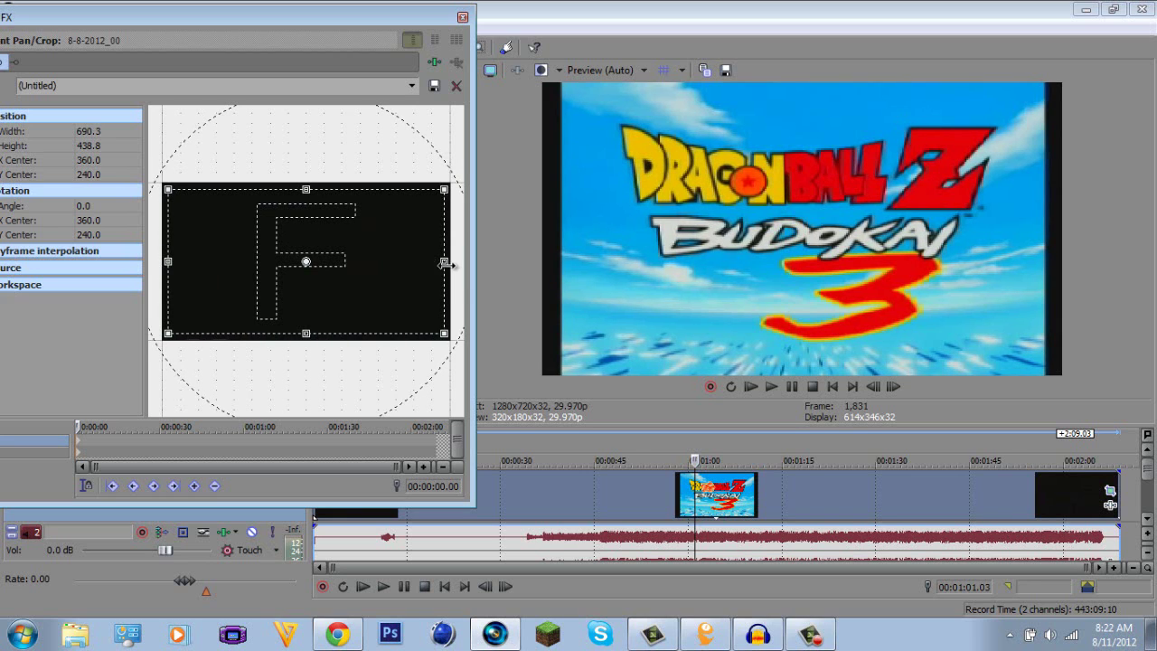
drag(440, 263, 434, 263)
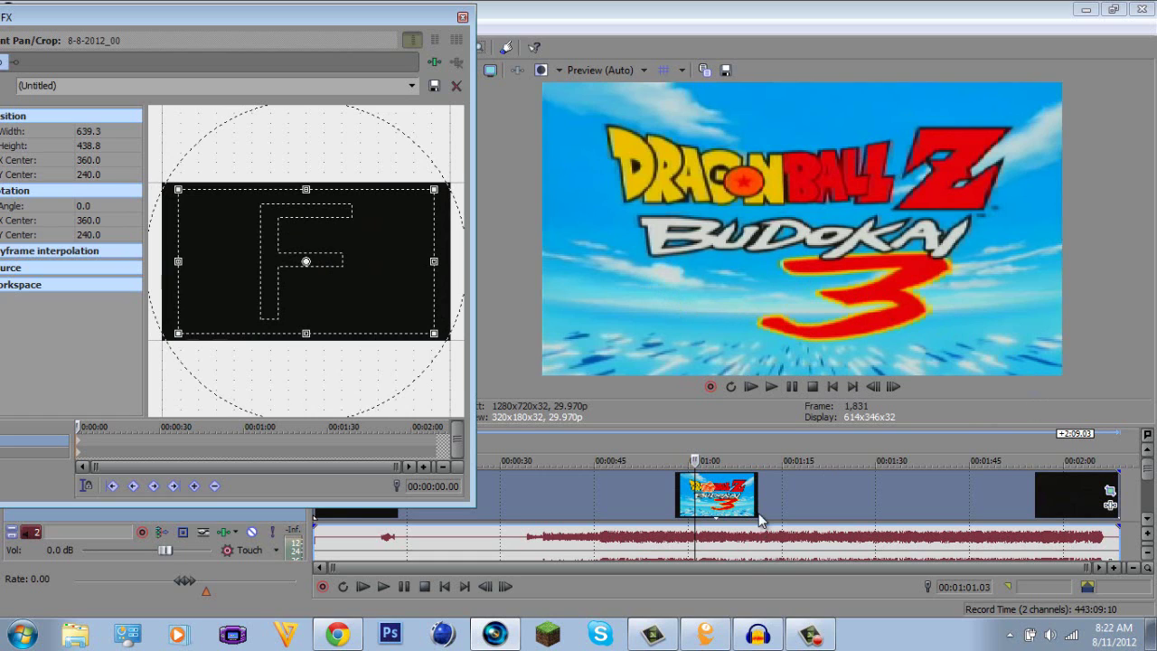
Step: Scrub the playhead from about 1:12 toward 1:24 to check the stretched Goku-versus-Frieza fight
click(695, 496)
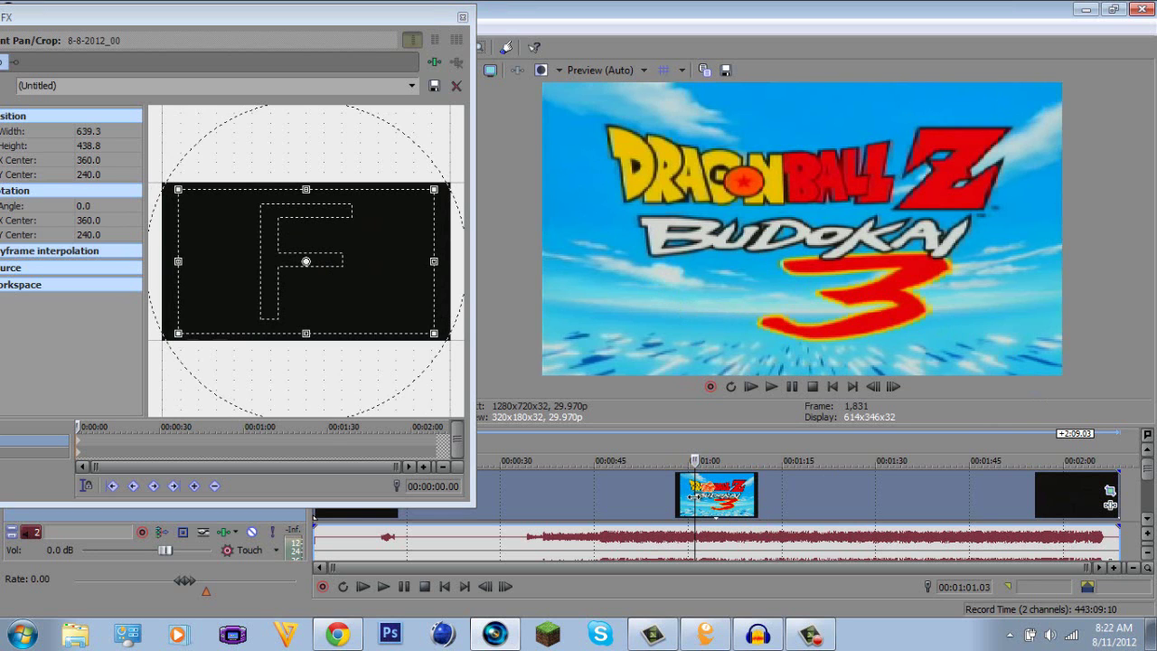
click(767, 497)
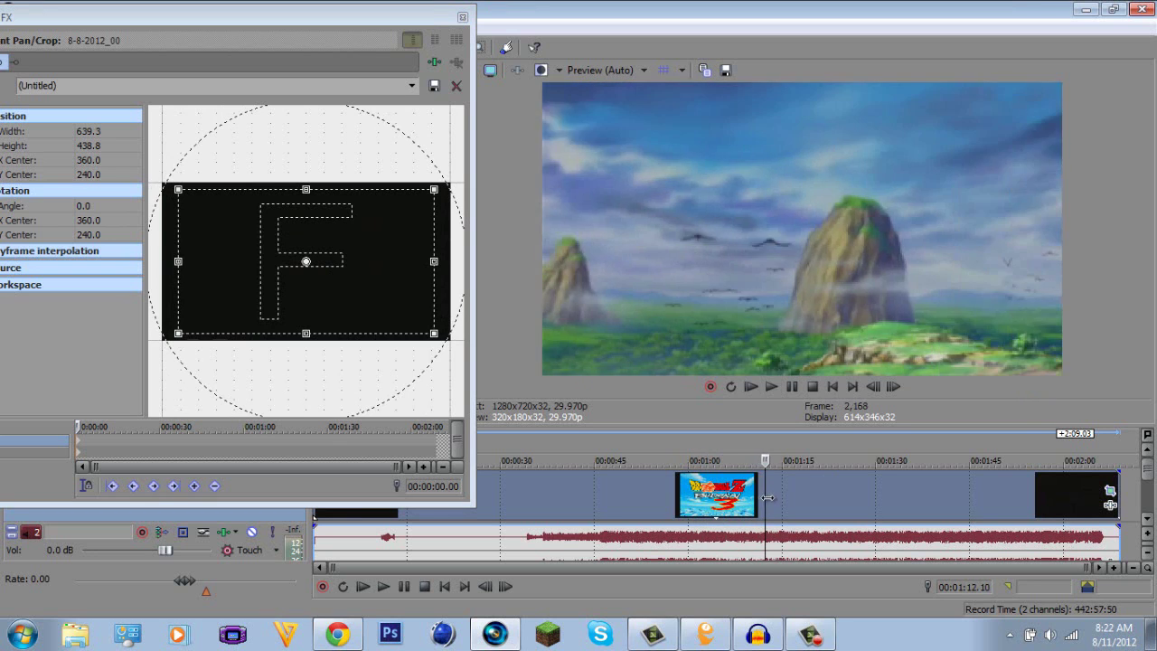
drag(768, 497, 788, 495)
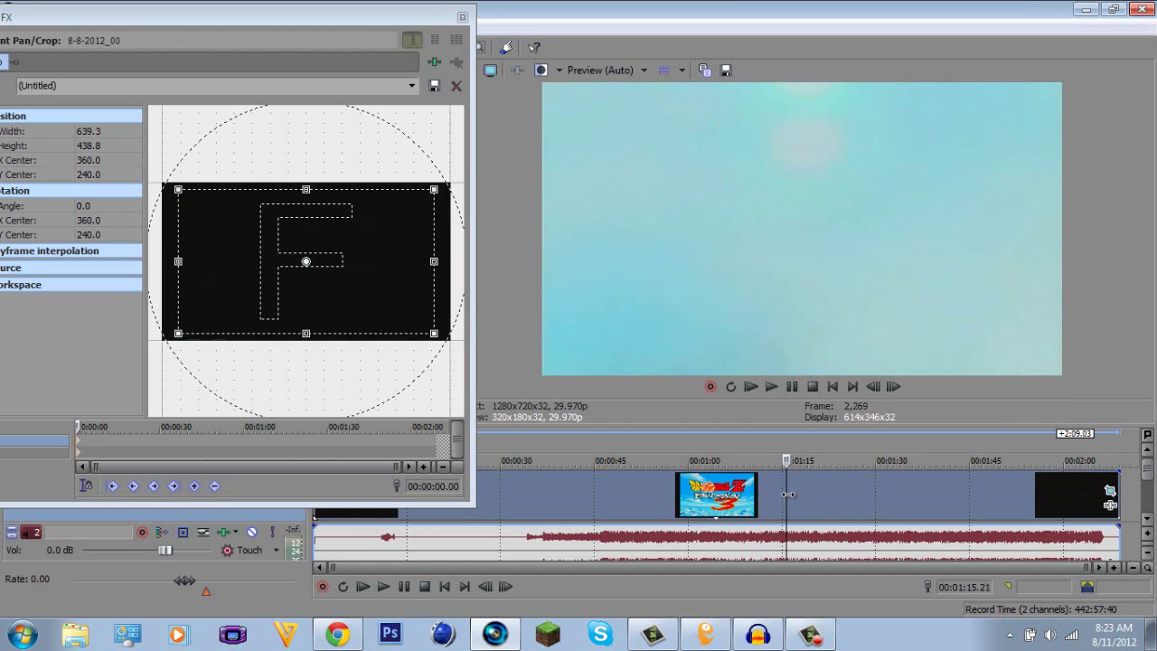
drag(789, 495, 815, 487)
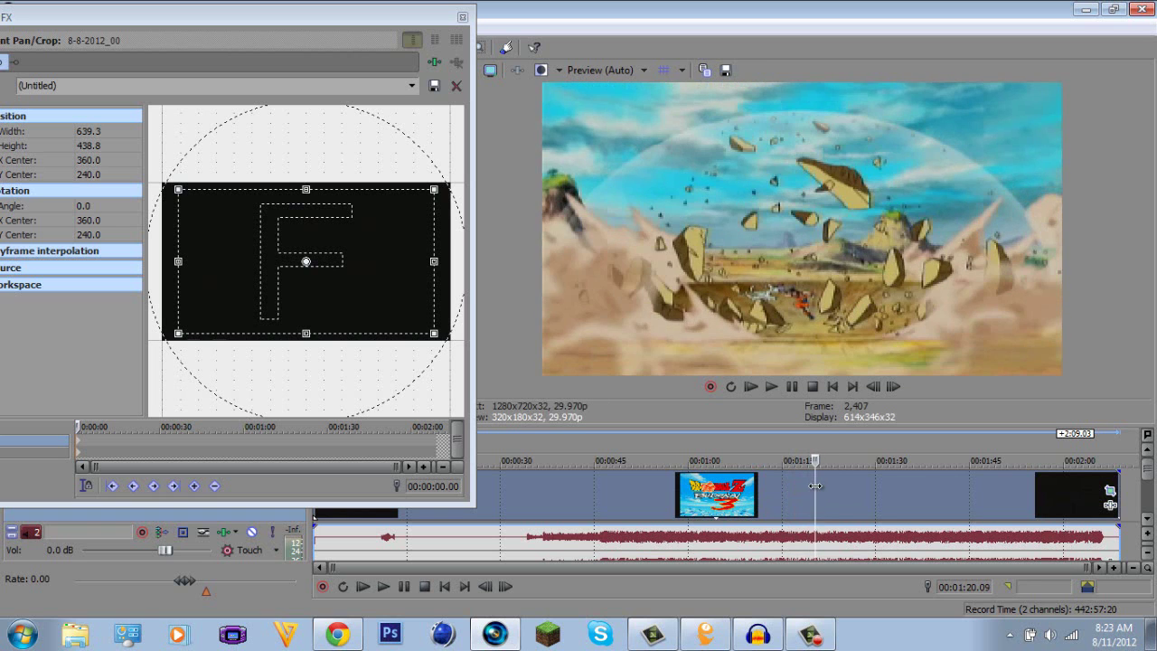
drag(815, 486, 830, 487)
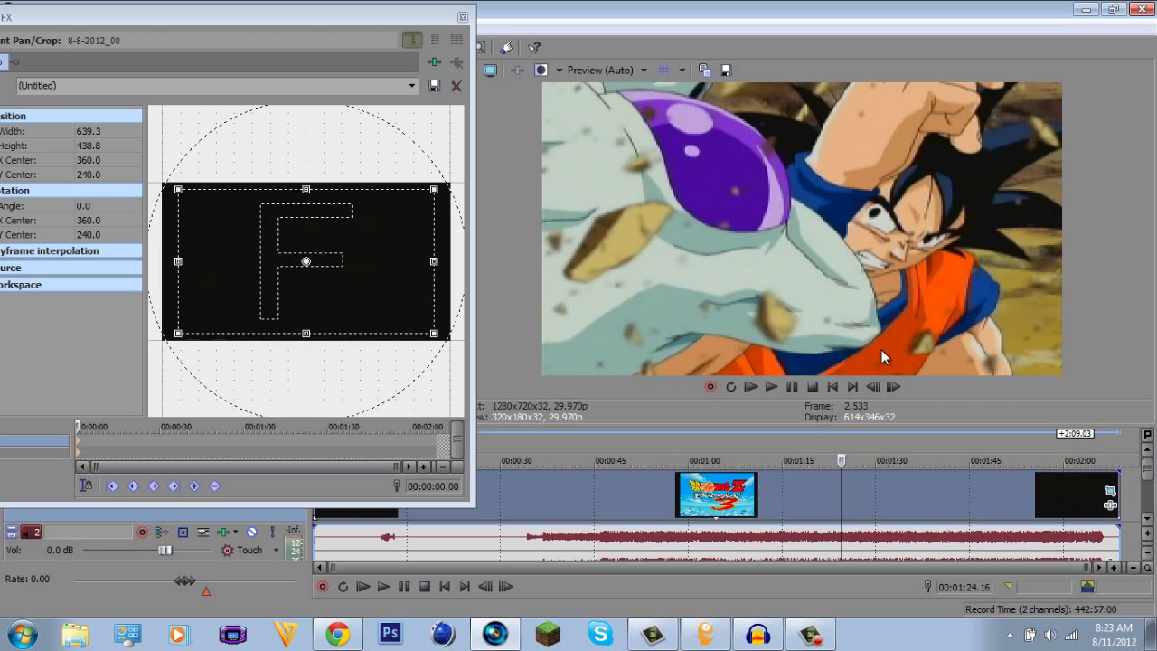
Step: Restore the crop, resize it to 639.3 × 449.1 to fill the frame, and close Pan/Crop
right_click(453, 271)
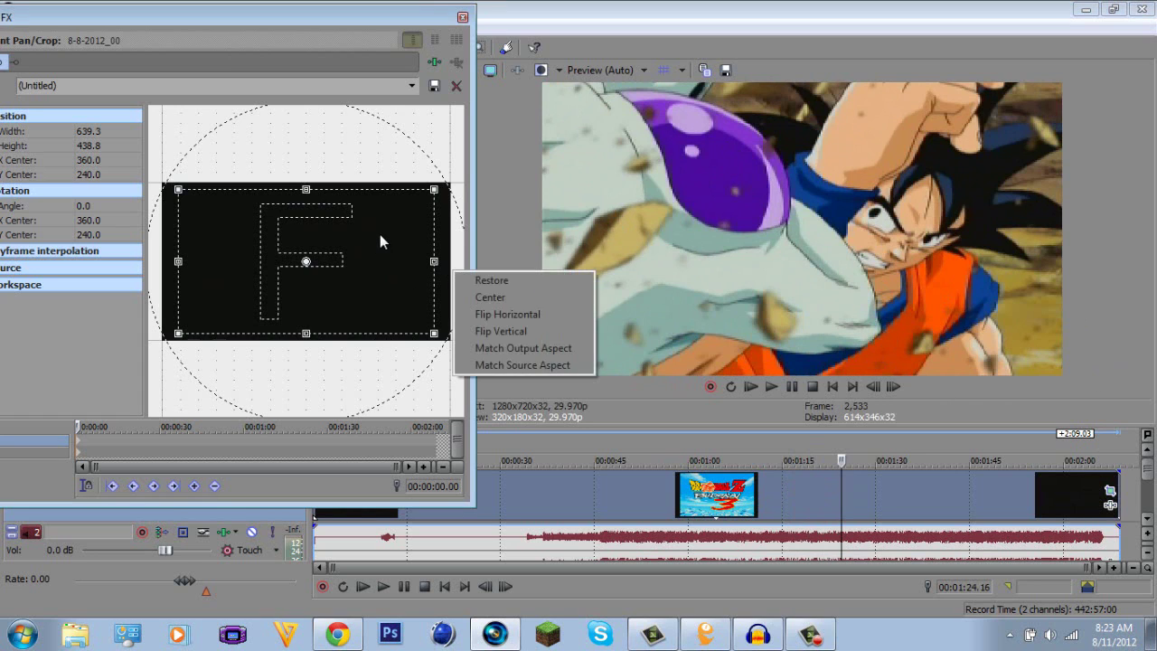
right_click(380, 234)
click(418, 251)
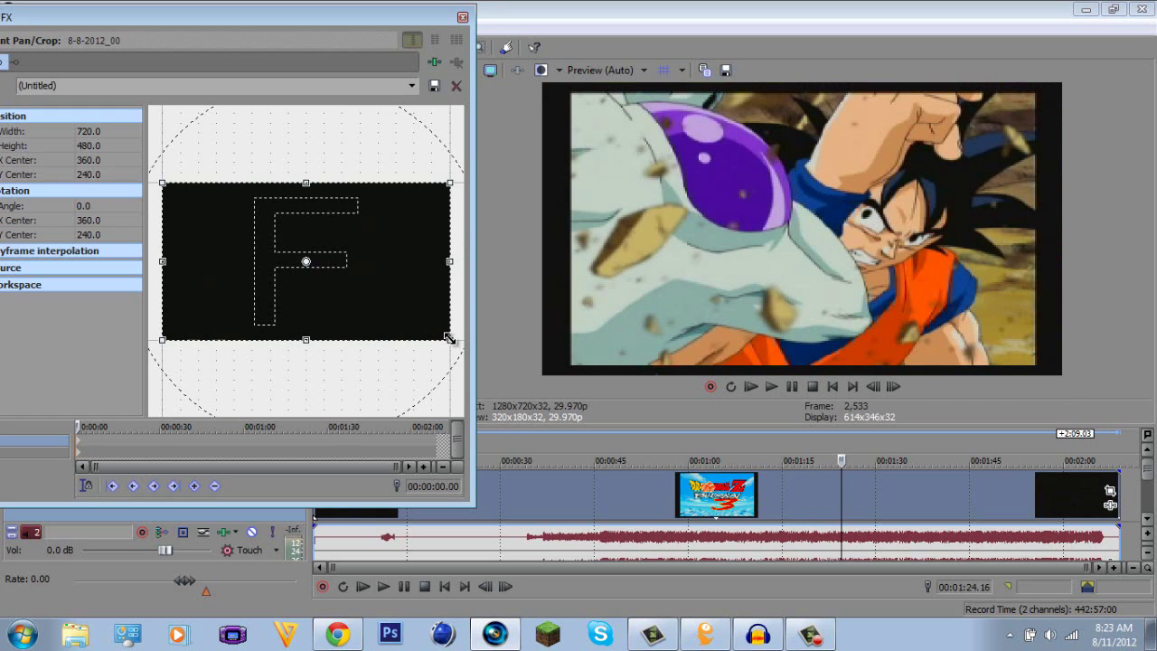
drag(448, 338, 445, 335)
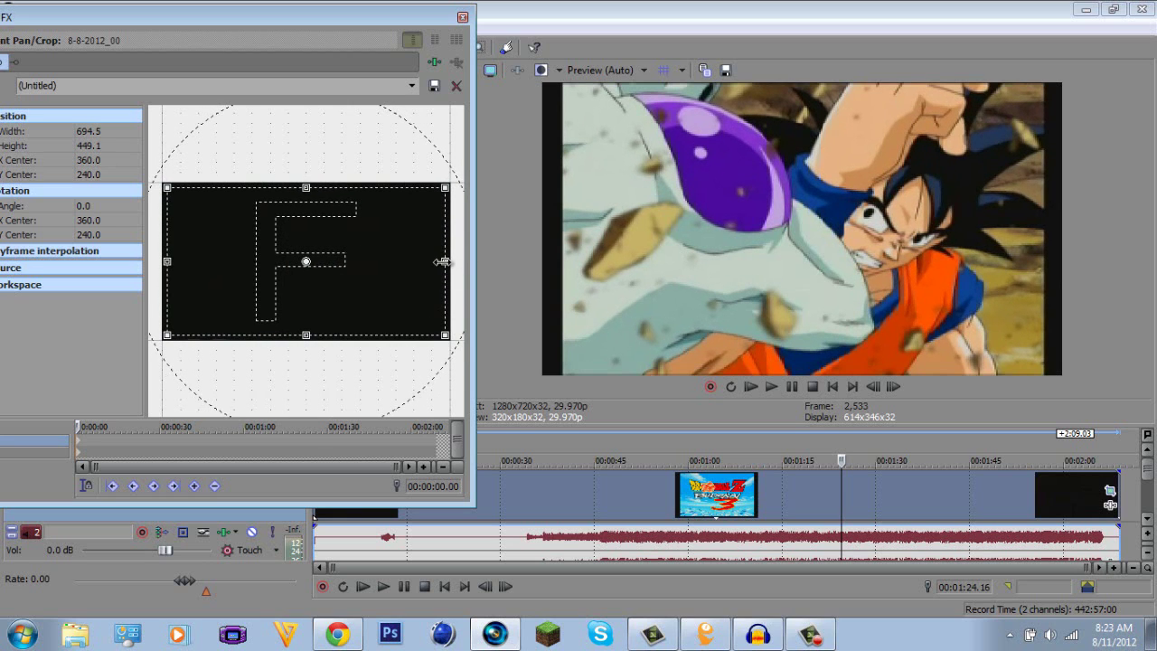
drag(443, 261, 432, 263)
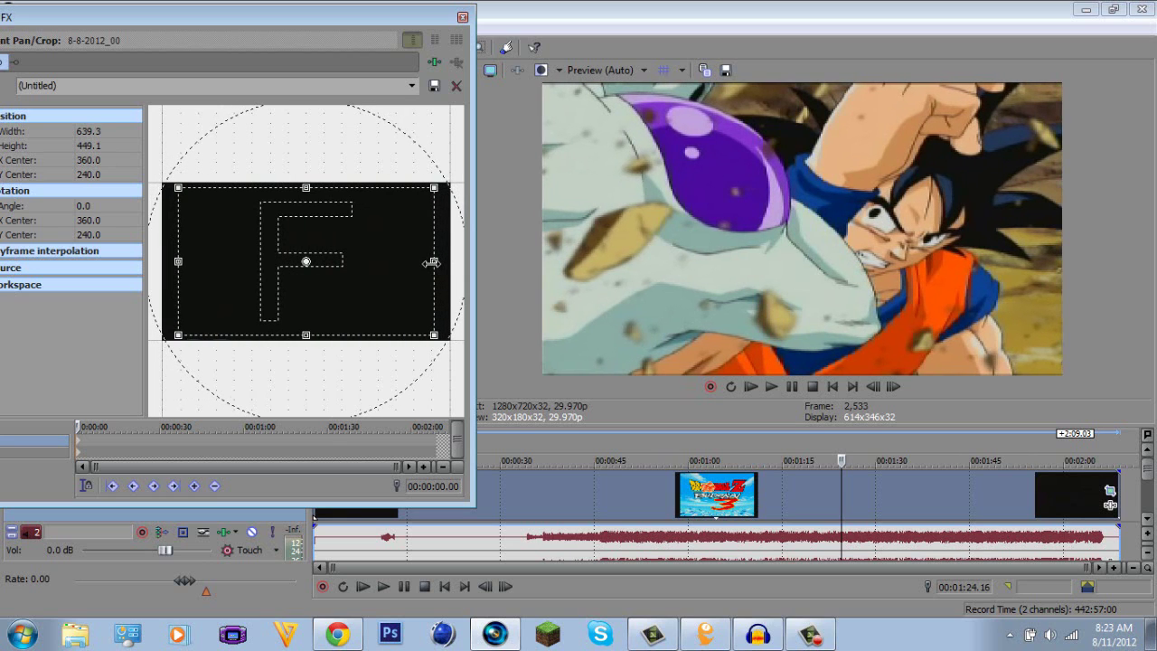
click(462, 18)
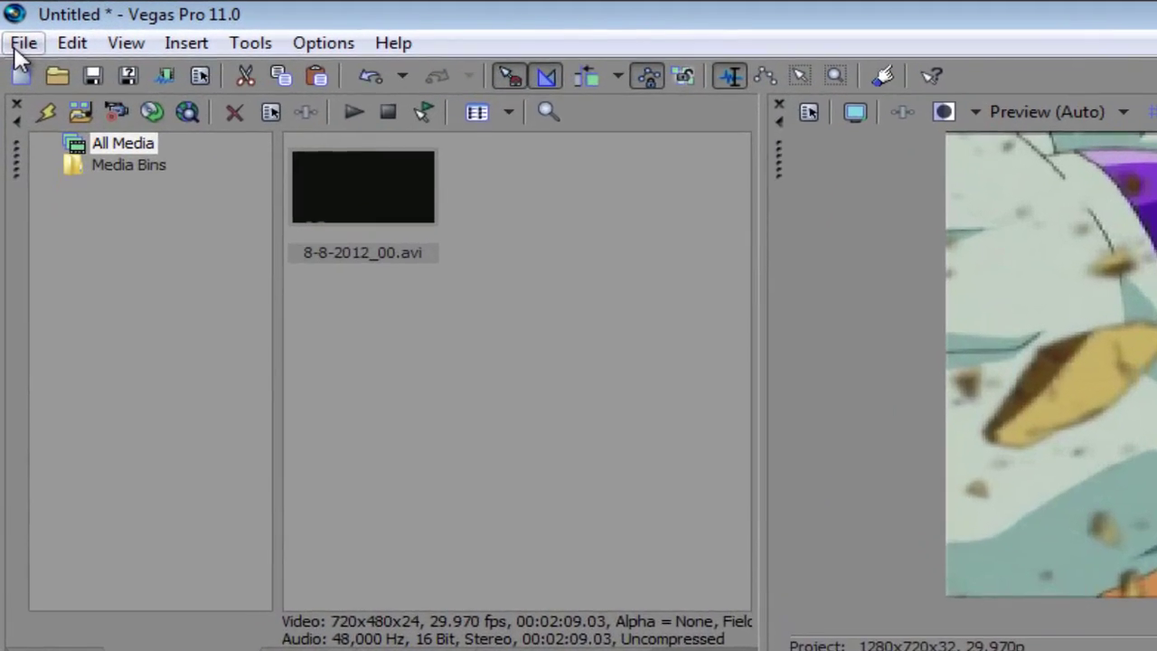
Step: Open the File menu with Render As highlighted
click(20, 47)
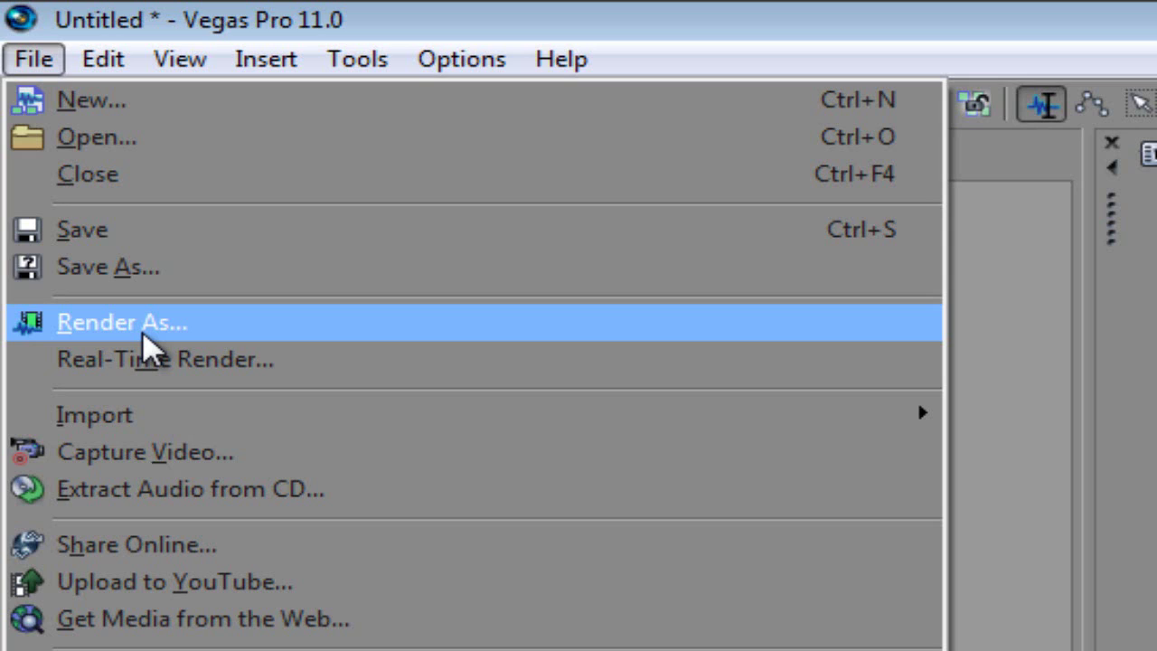
Step: In Render As, browse the Windows Media Video V11 512 Kbps Video preset's custom settings without changes
click(143, 328)
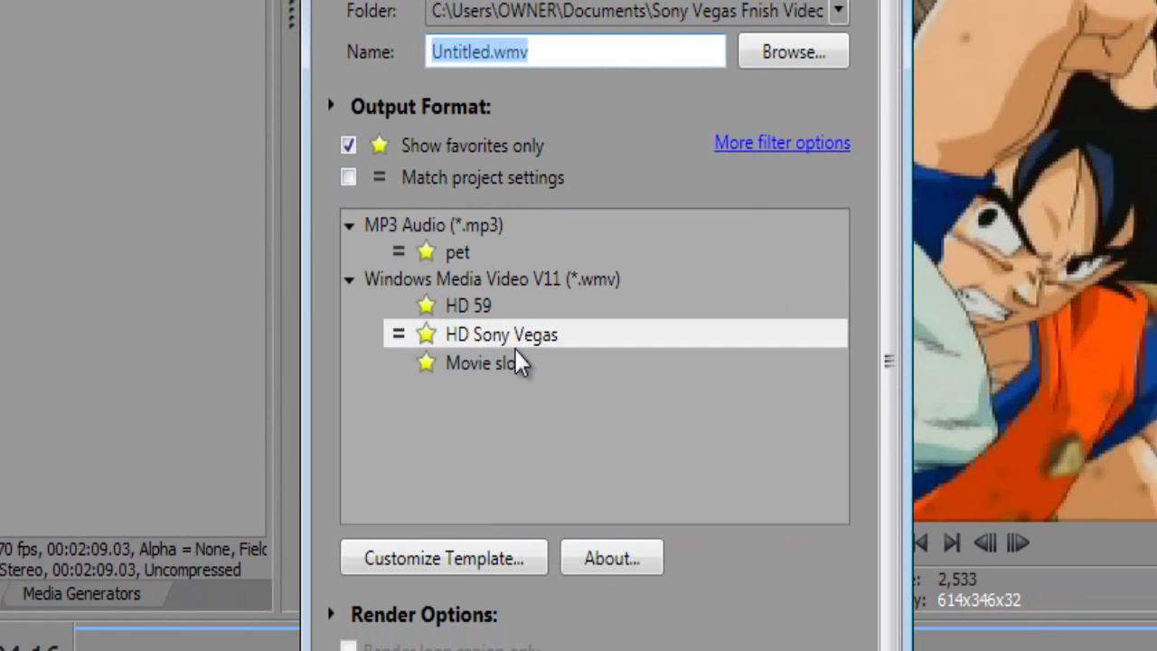
click(350, 144)
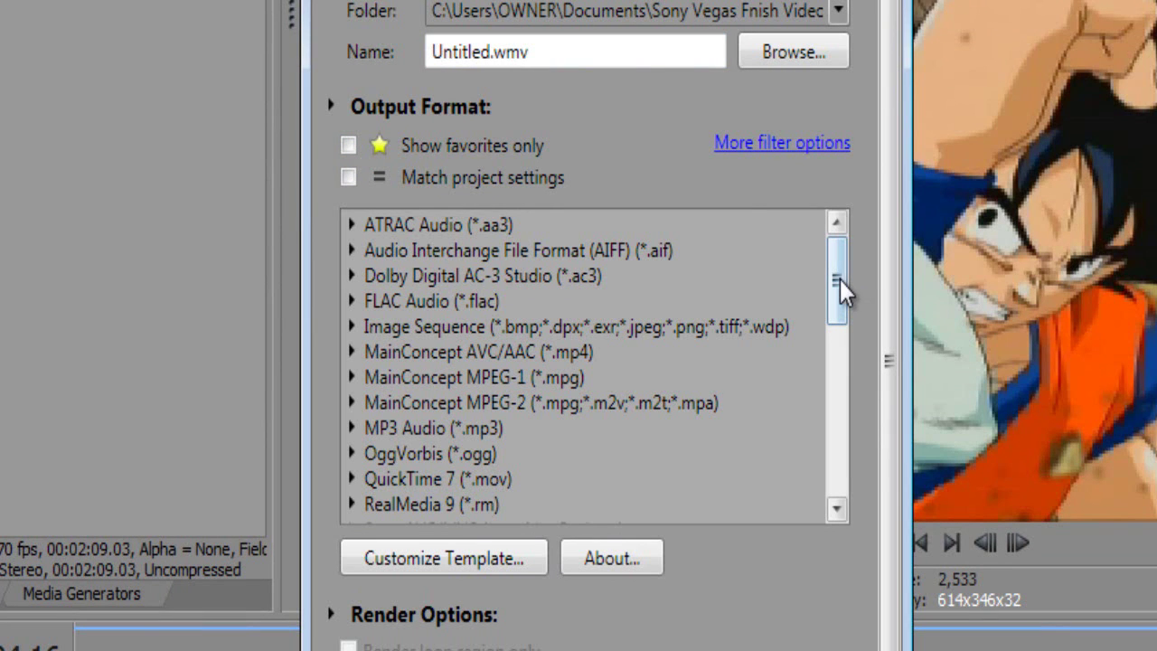
mouse_move(840, 279)
mouse_down()
mouse_move(819, 430)
mouse_move(838, 372)
mouse_move(593, 362)
mouse_up()
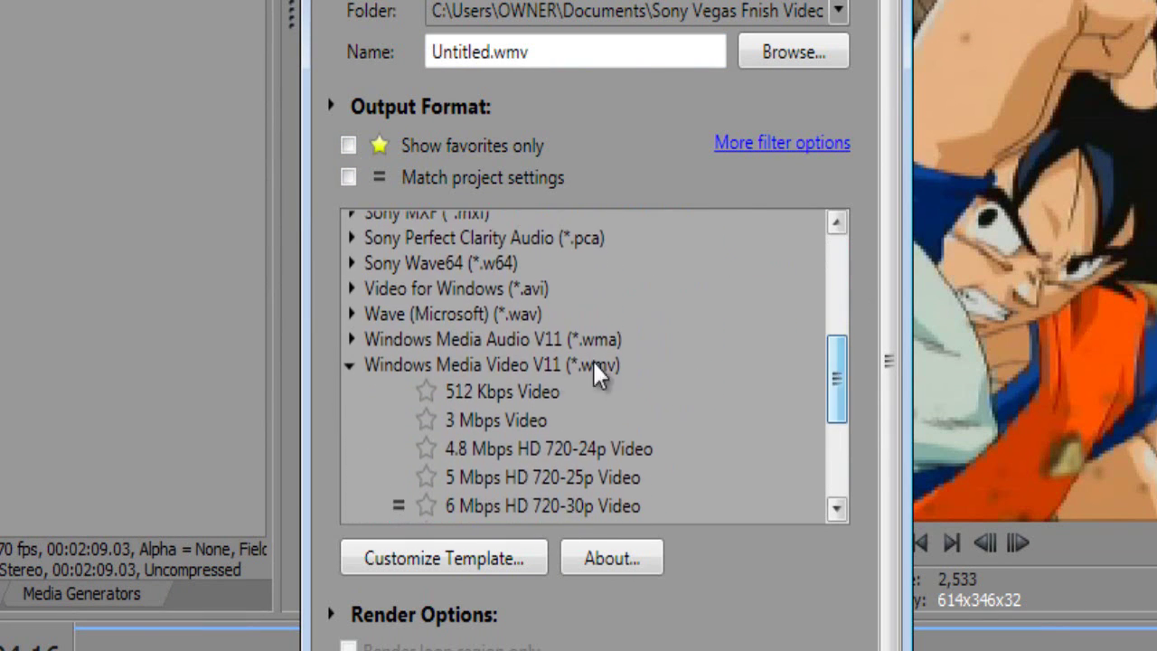
click(424, 365)
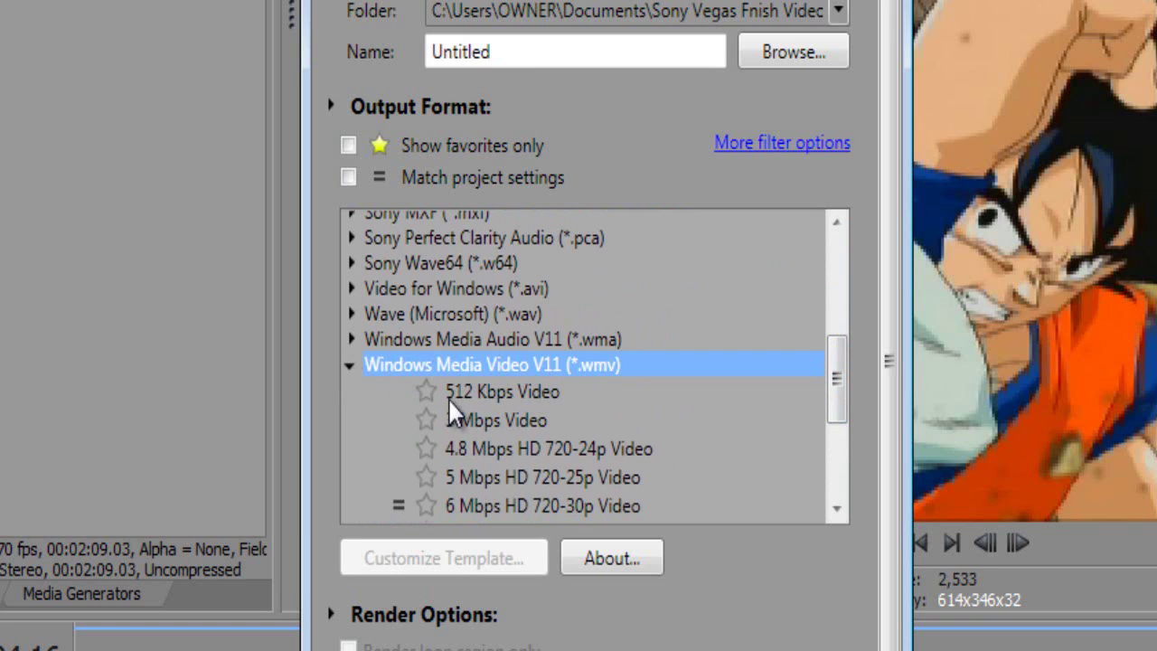
click(515, 391)
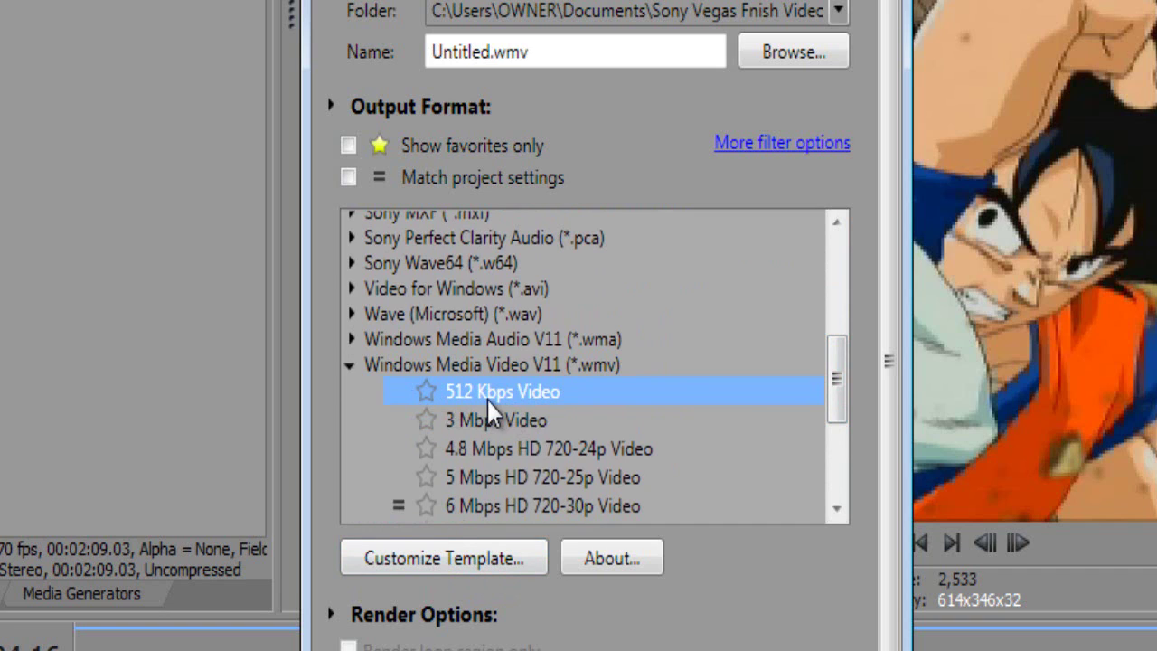
click(459, 568)
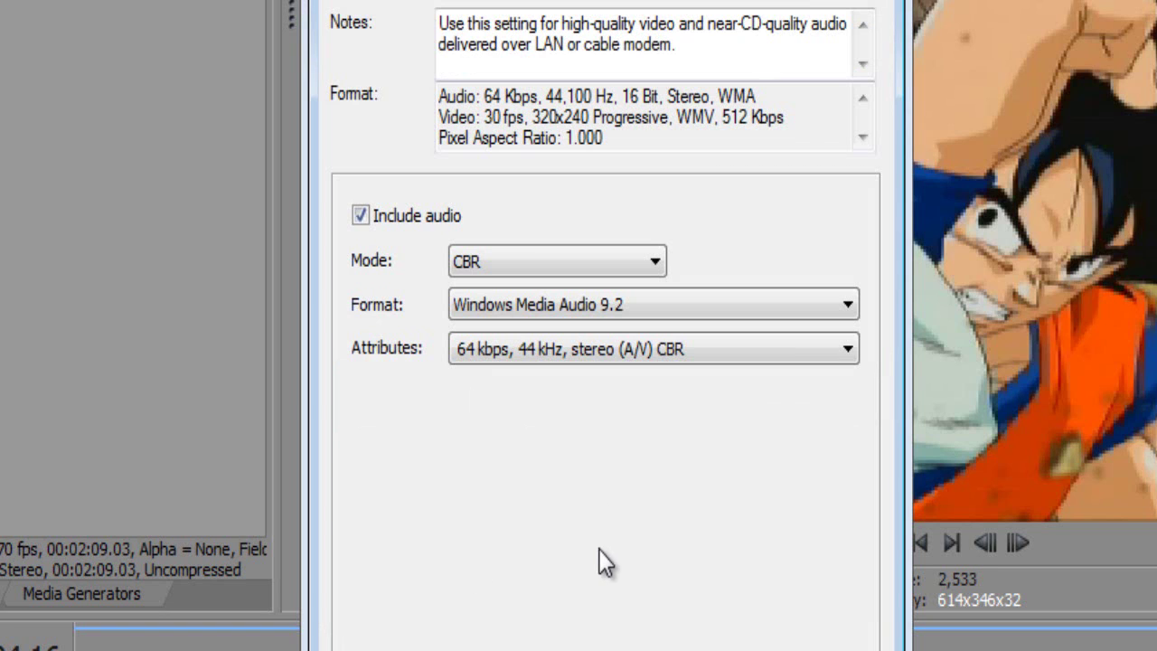
key(Escape)
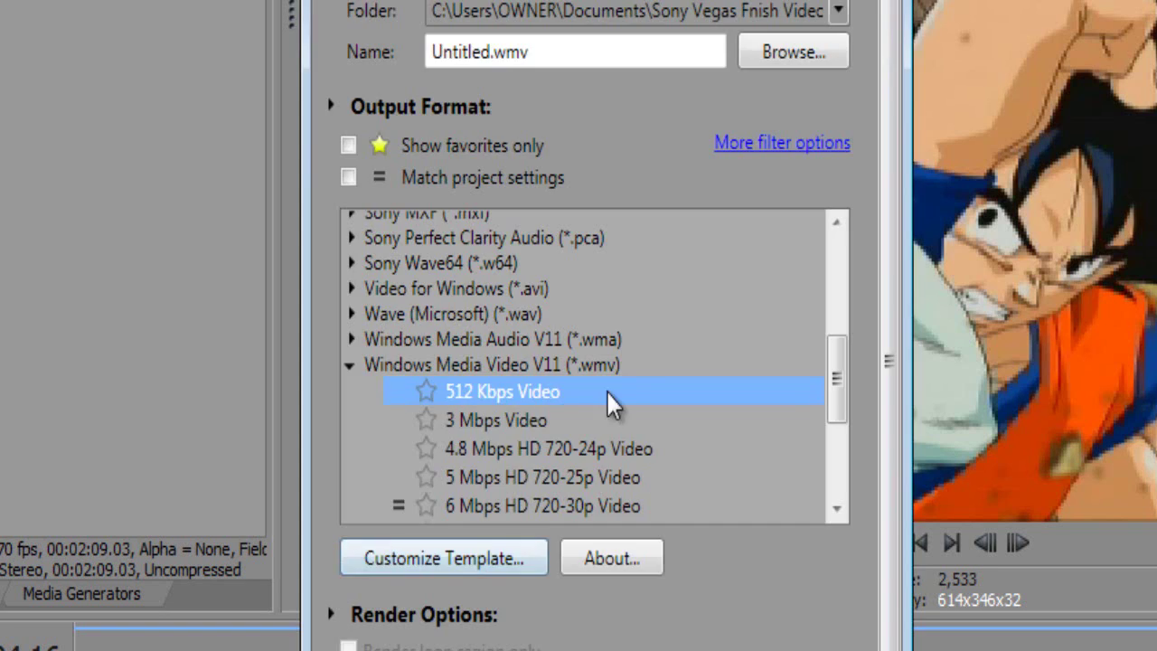
Step: Filter to favorites only and select the HD Sony Vegas template
scroll(434, 309, up, 4)
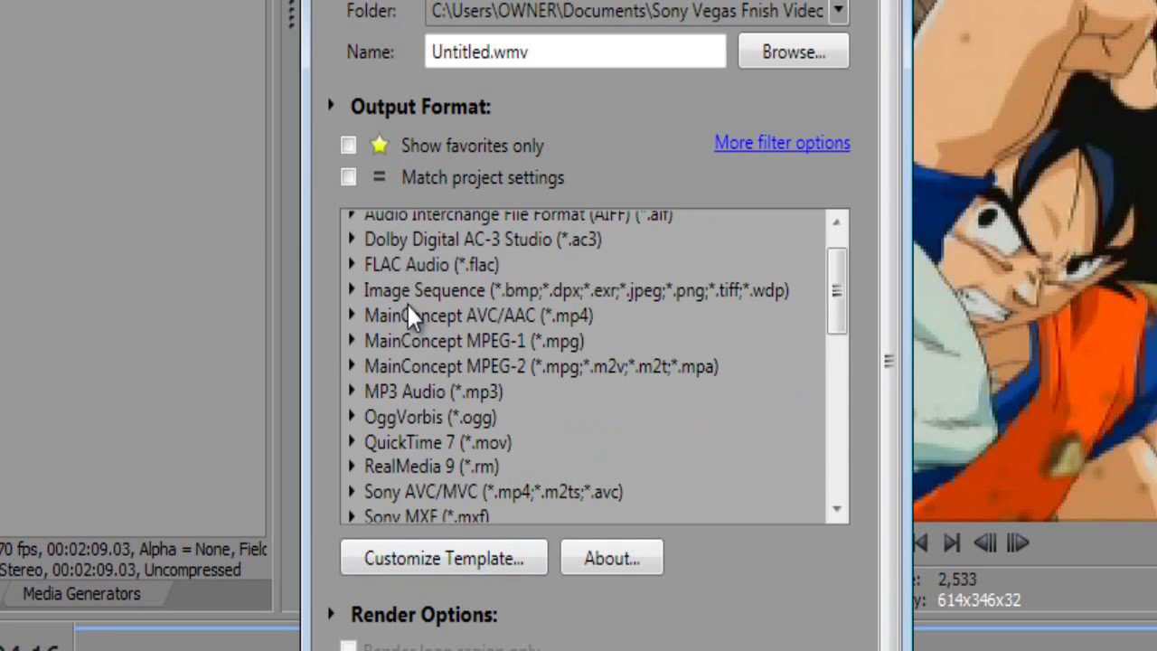
click(346, 146)
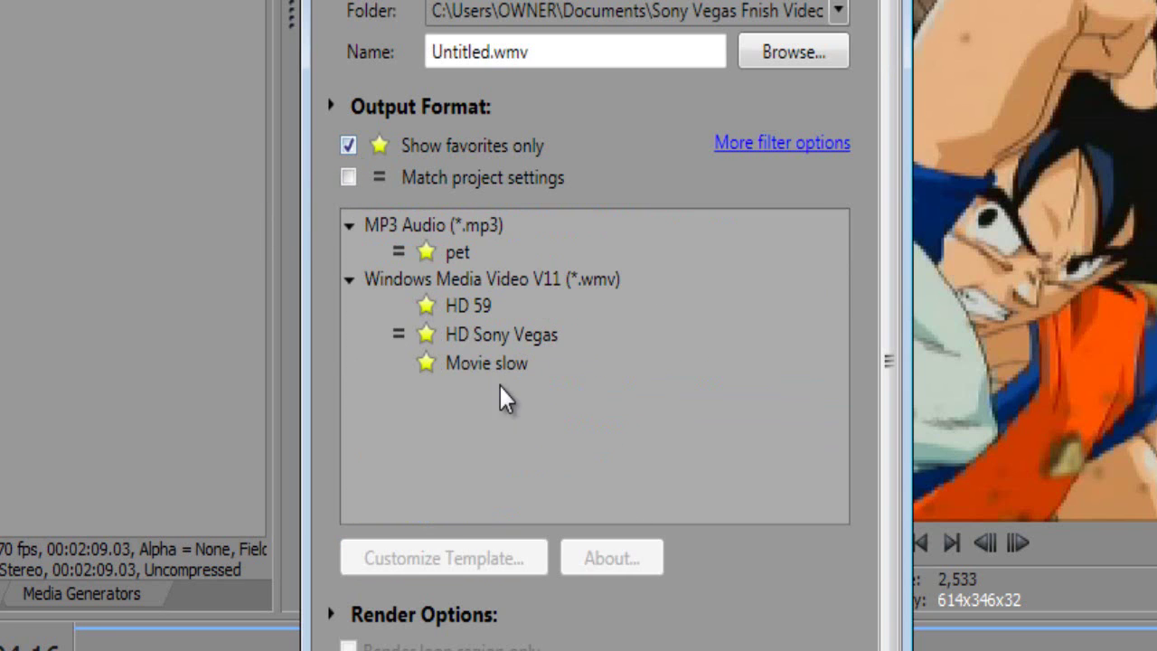
click(469, 334)
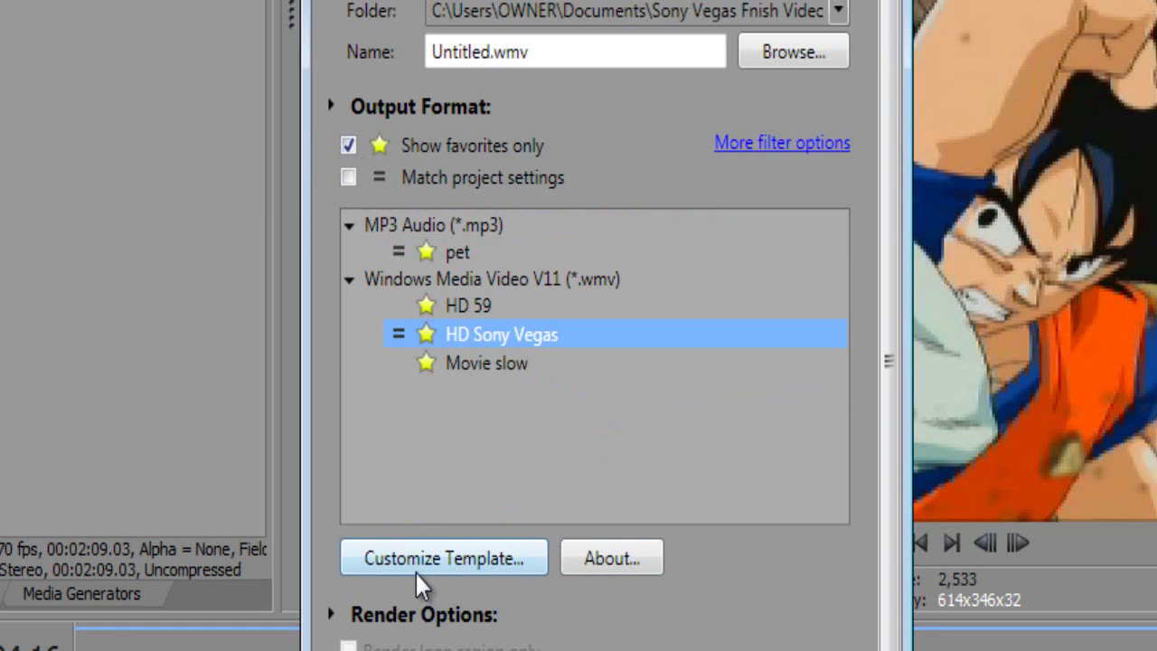
click(450, 559)
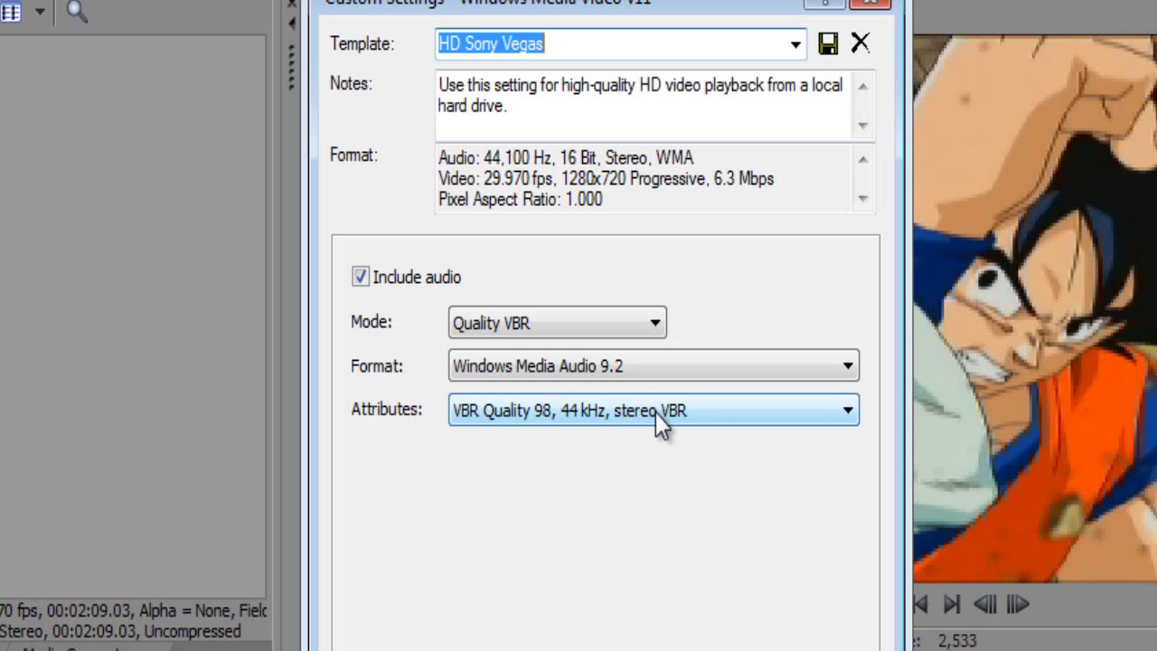
click(657, 416)
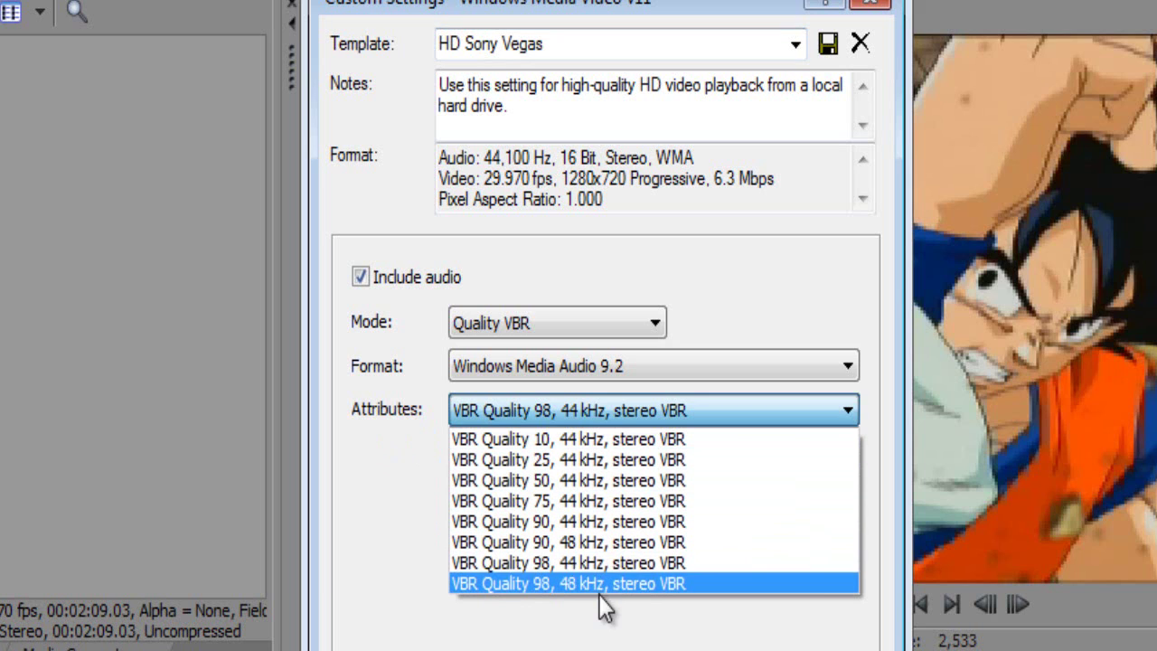
click(525, 565)
click(568, 371)
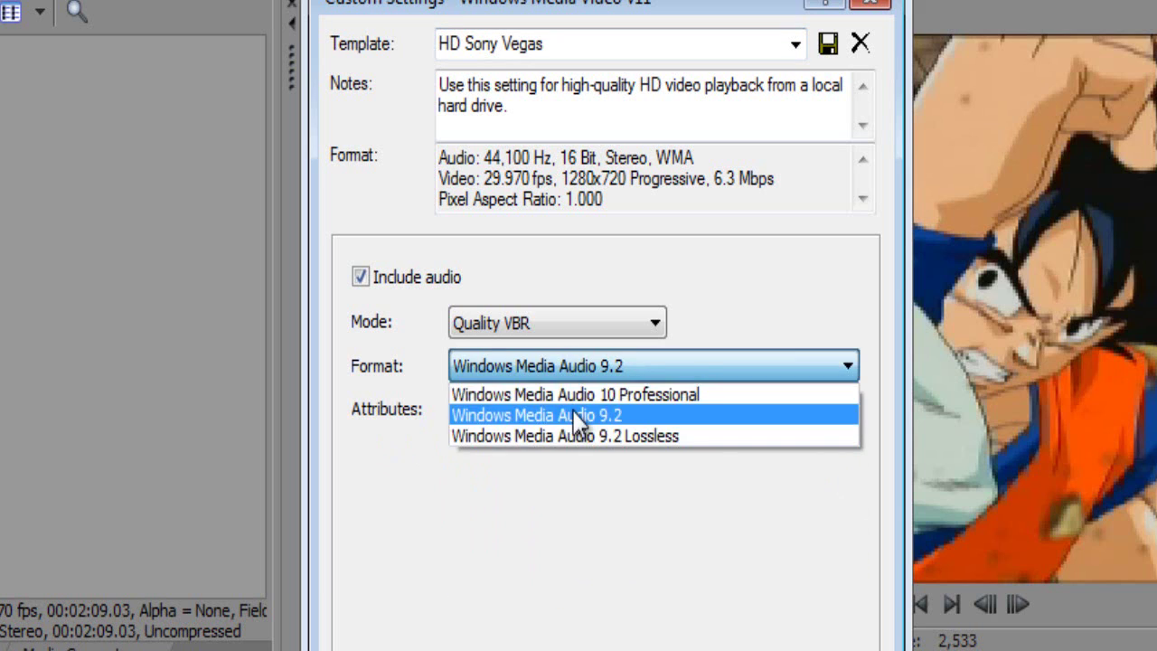
click(512, 413)
click(530, 317)
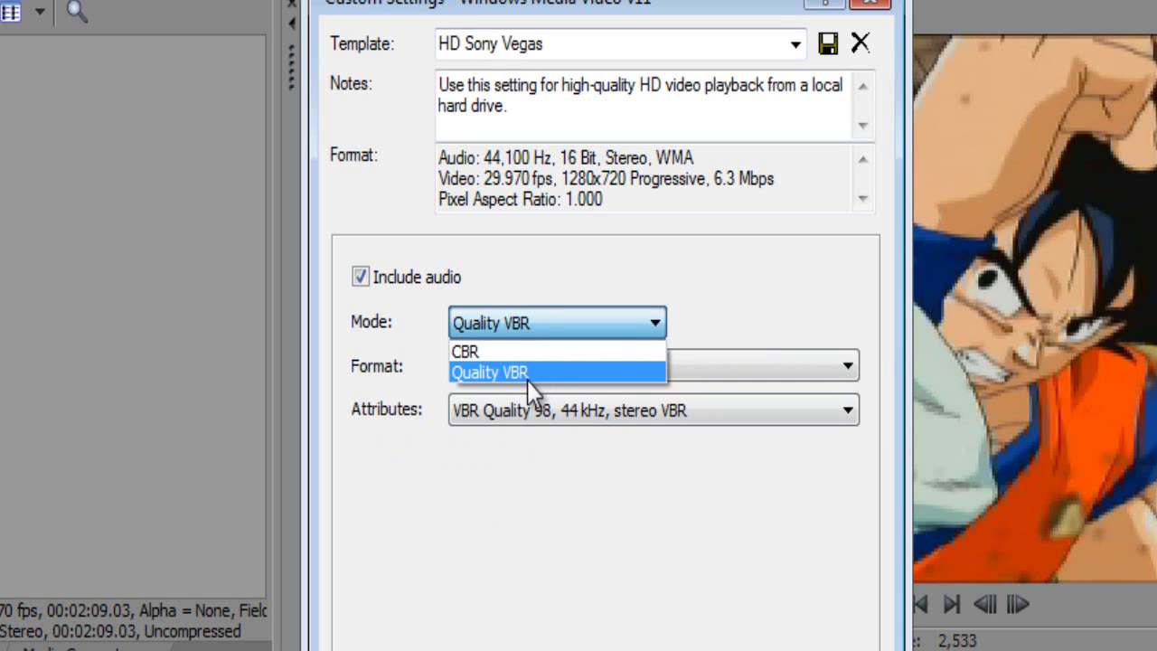
click(479, 377)
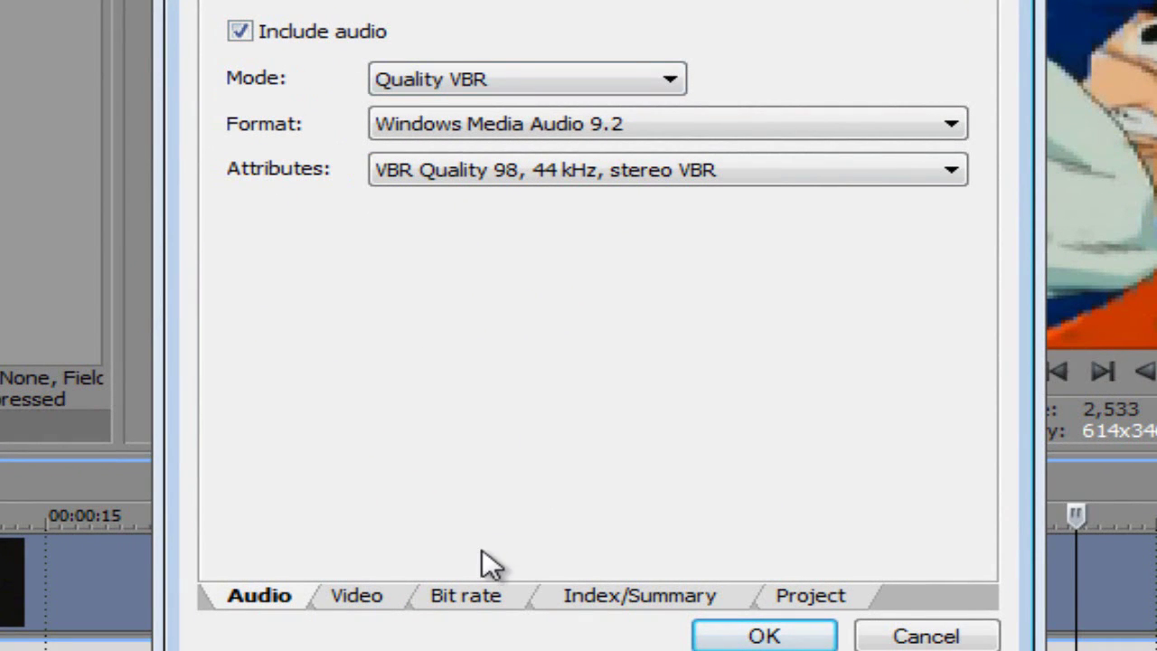
Step: Keep the template's video at CBR, Windows Media Video 9, 1.000 pixel aspect and 29.970 fps
click(366, 598)
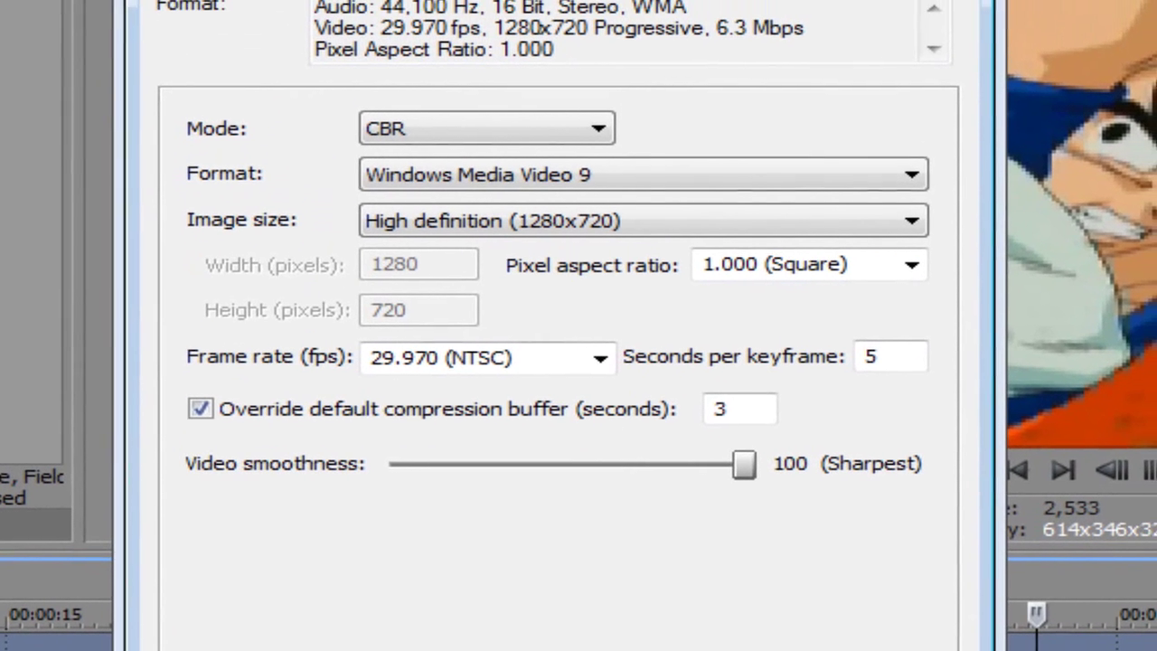
click(442, 137)
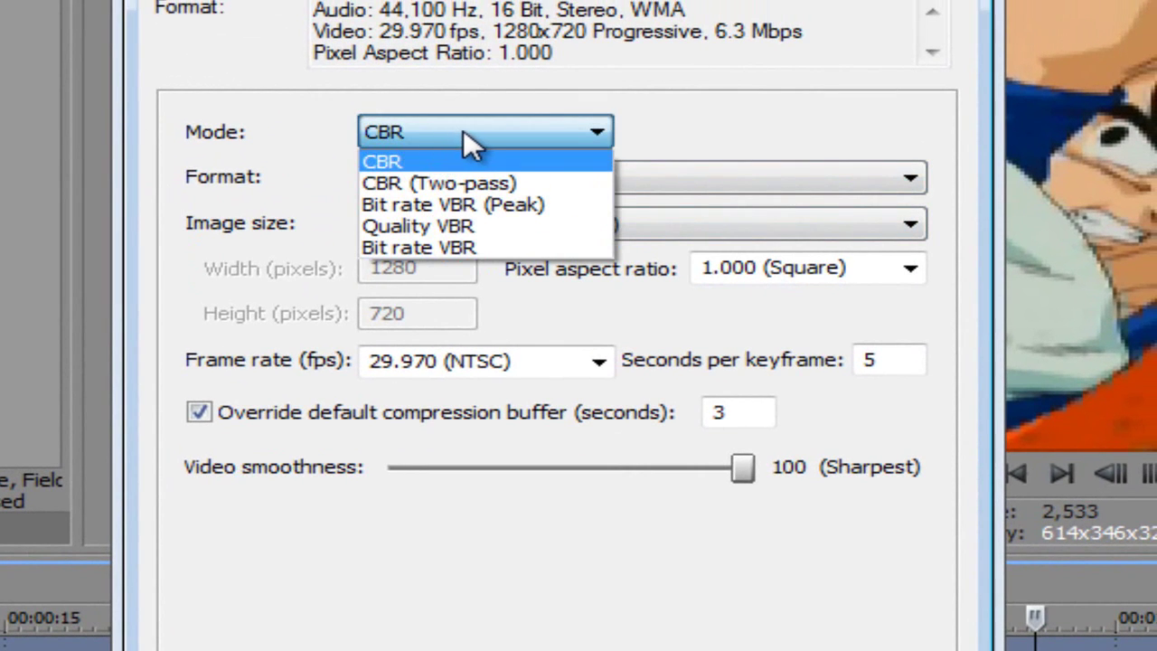
click(470, 143)
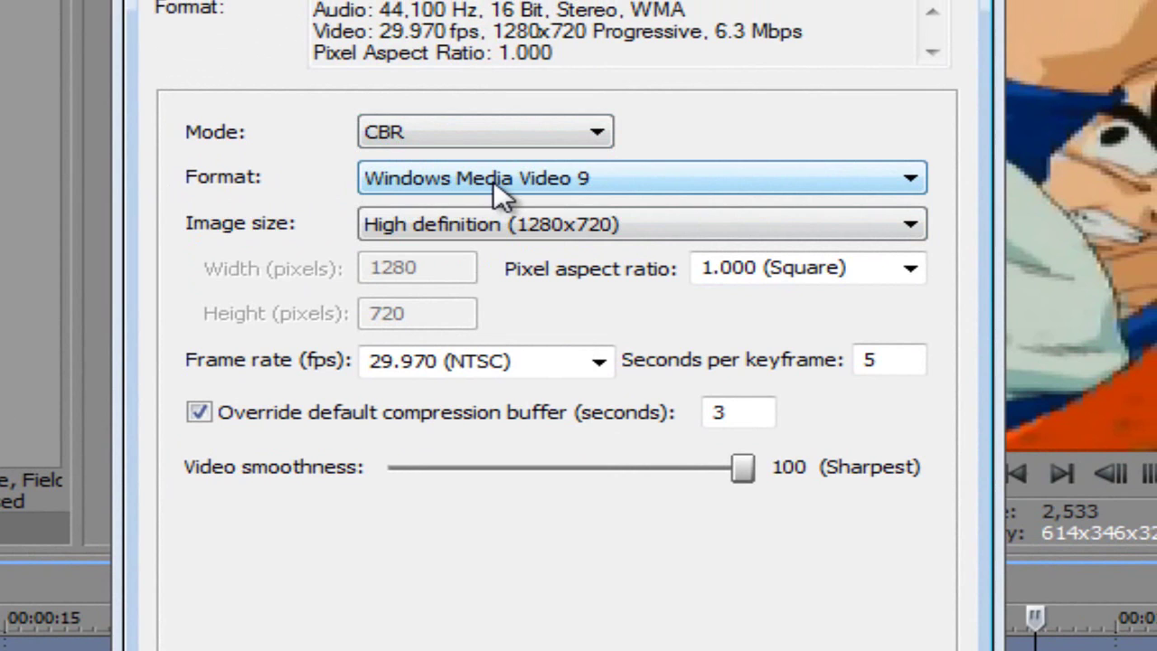
click(584, 181)
click(636, 293)
click(907, 265)
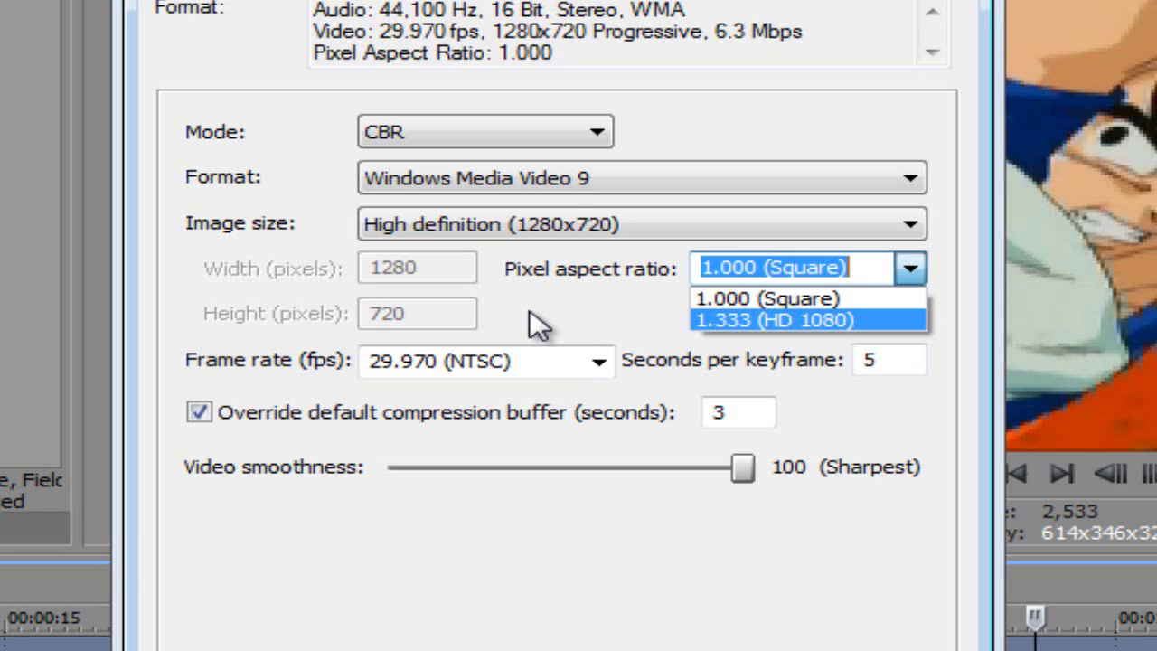
click(539, 325)
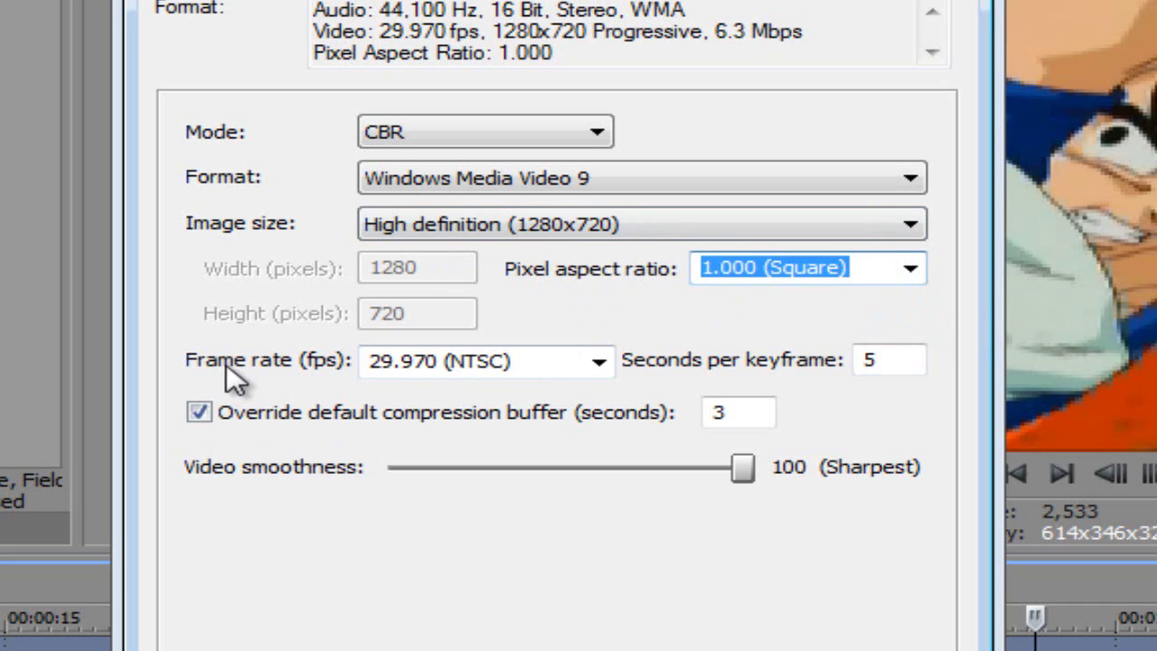
click(598, 361)
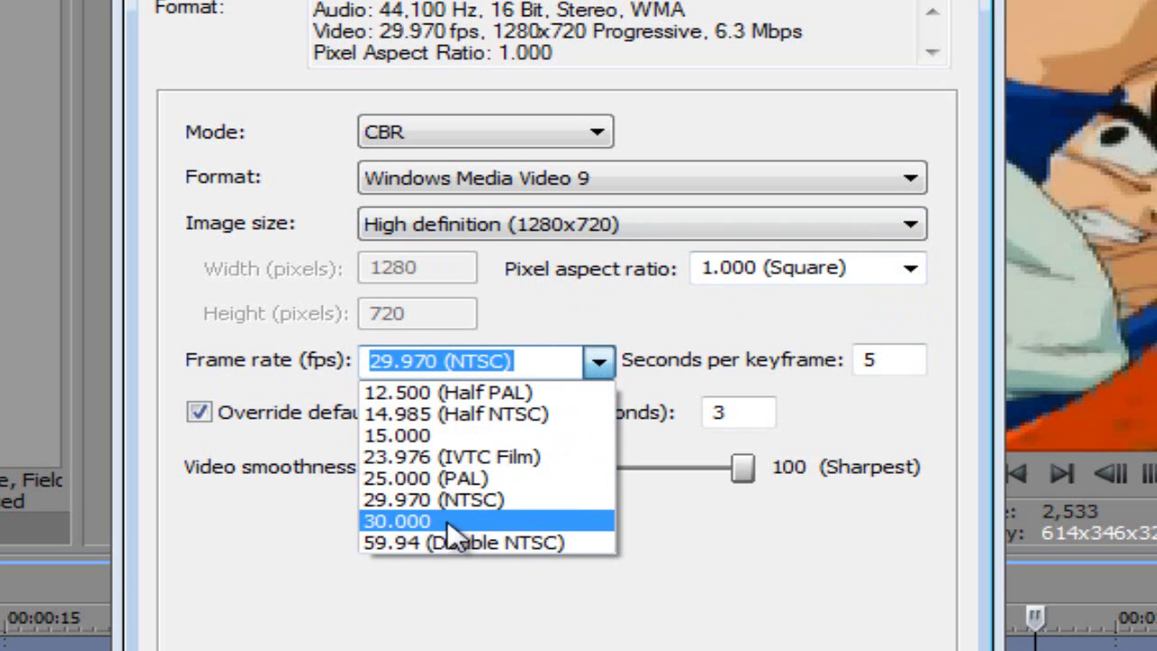
click(502, 502)
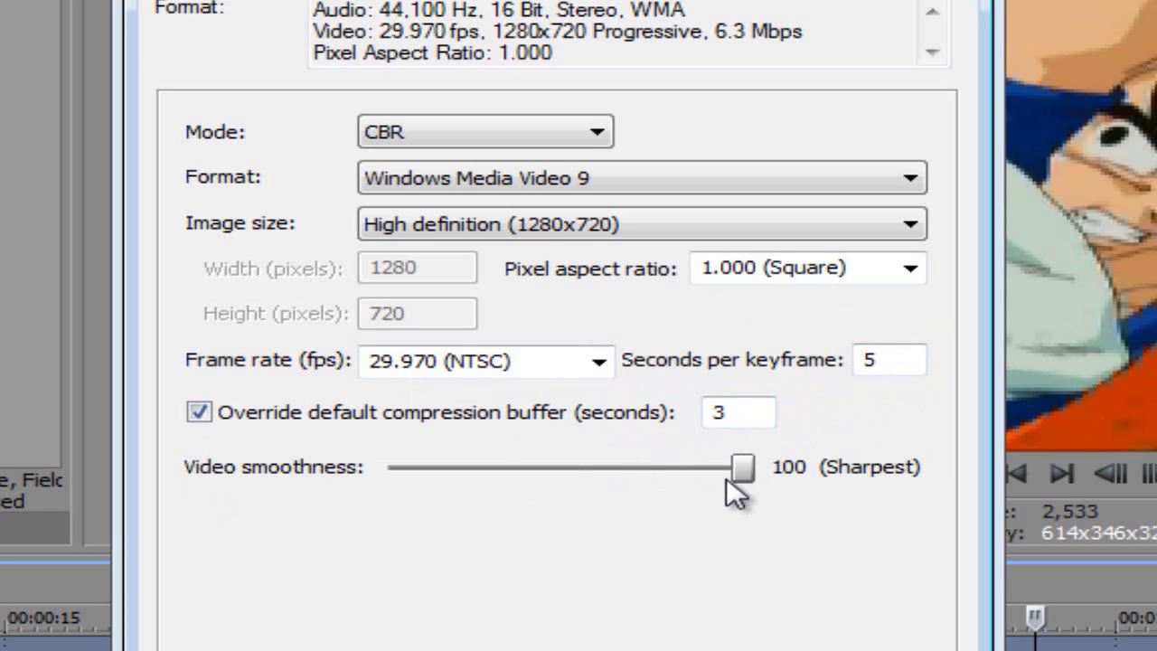
mouse_move(737, 471)
mouse_down()
mouse_move(702, 471)
mouse_move(743, 470)
mouse_up()
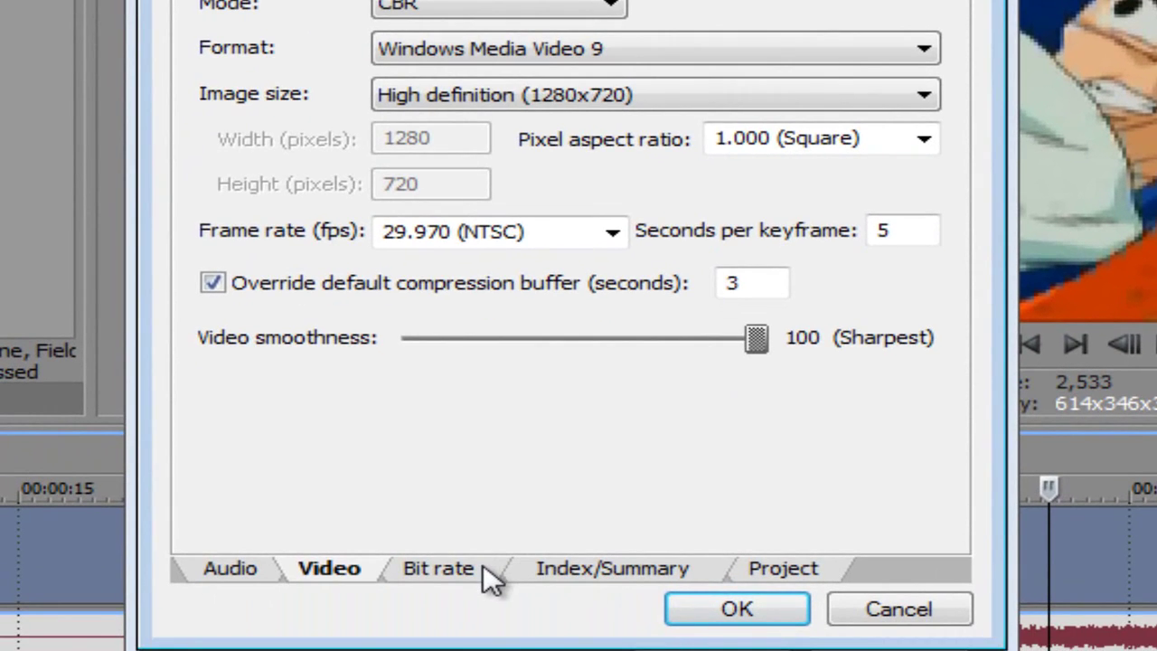
Step: Check the Internet/LAN 8 M bit rate, then view the Index/Summary metadata fields
click(482, 569)
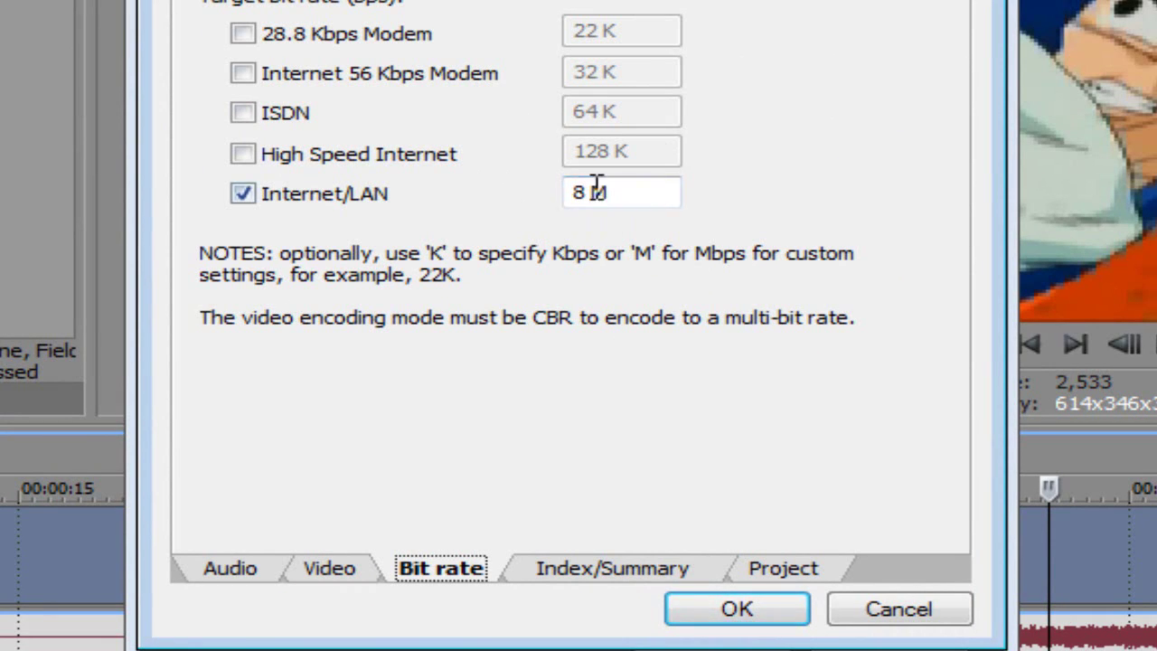
click(659, 572)
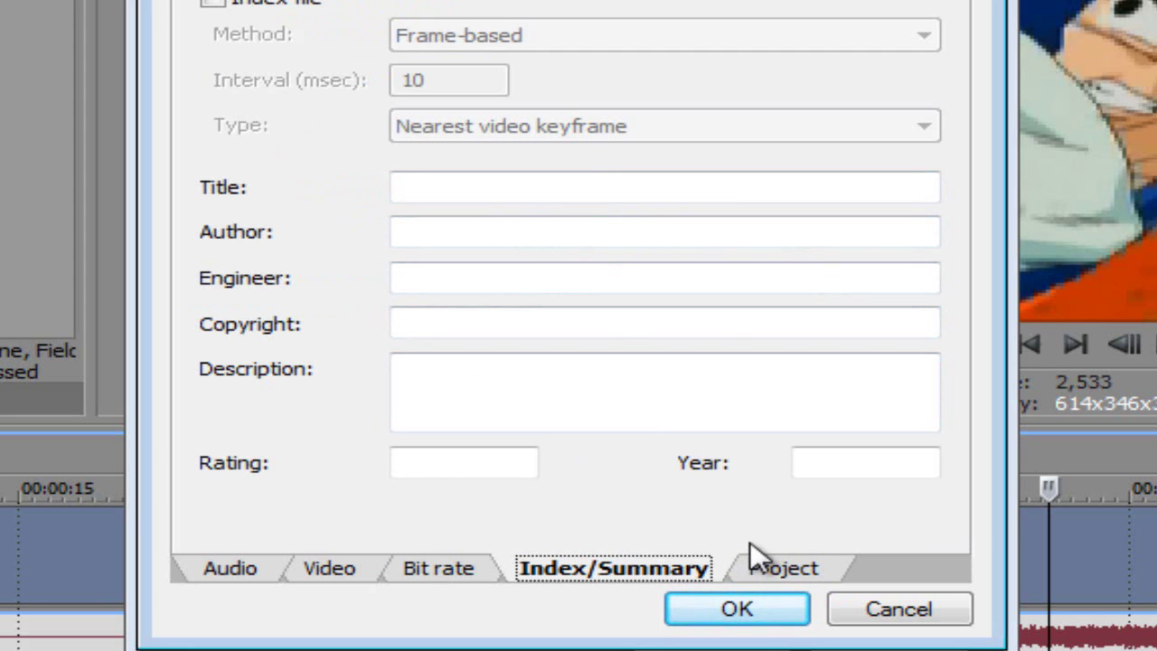
Step: On the Project page, set video rendering quality to Best
click(783, 568)
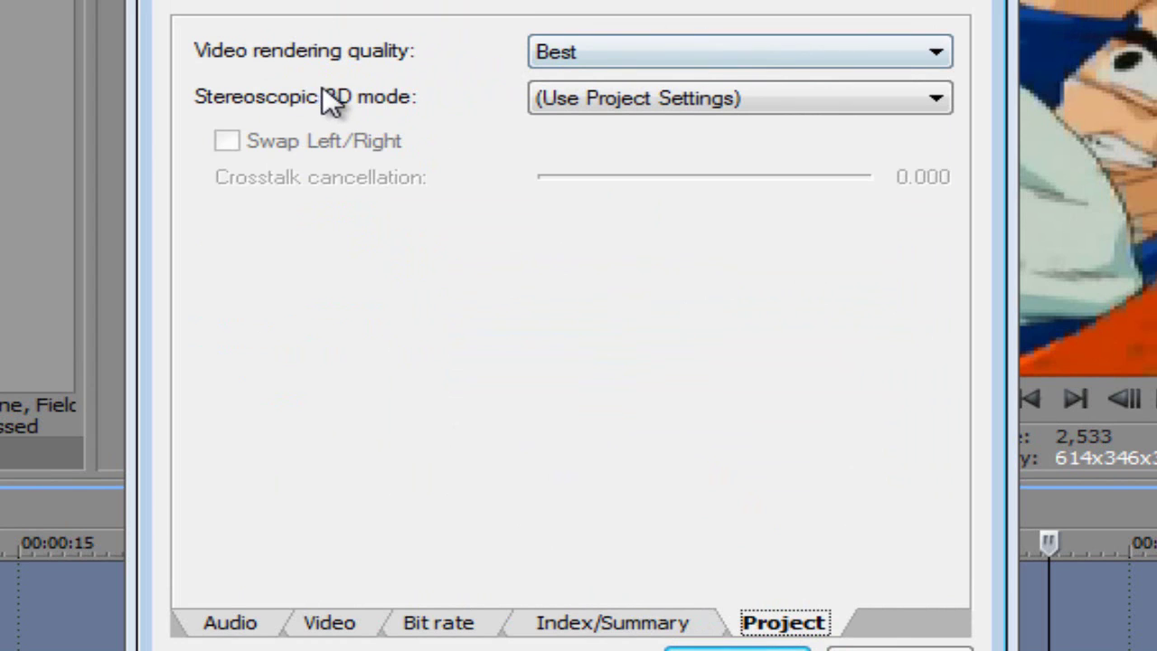
click(710, 61)
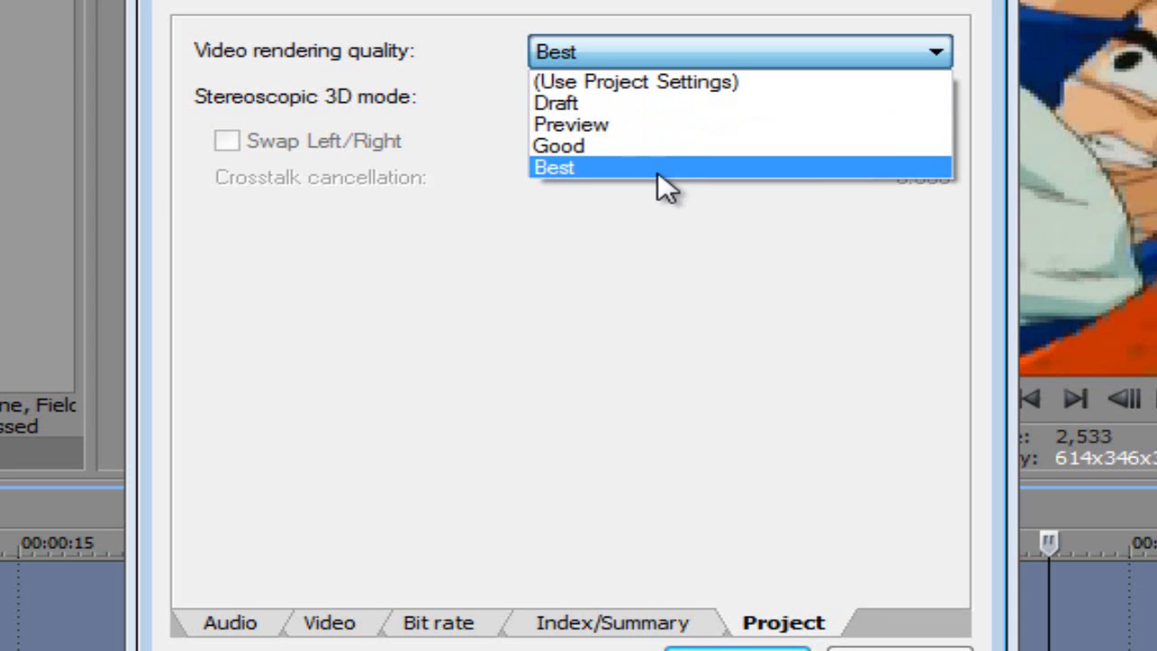
click(660, 84)
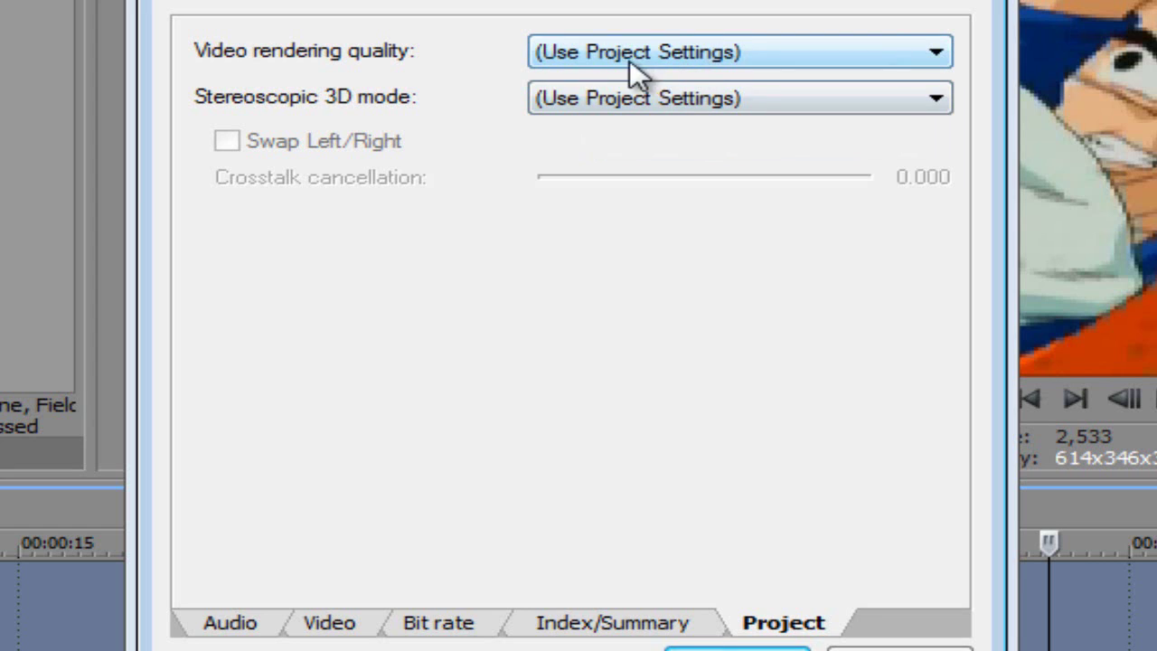
click(669, 63)
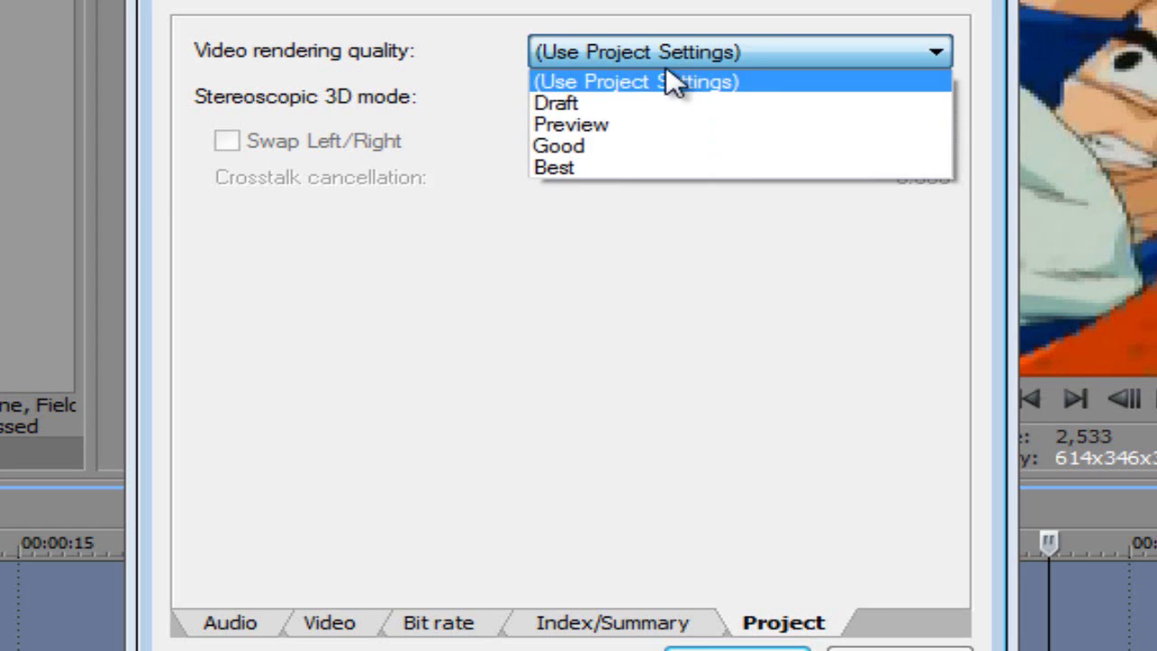
click(645, 169)
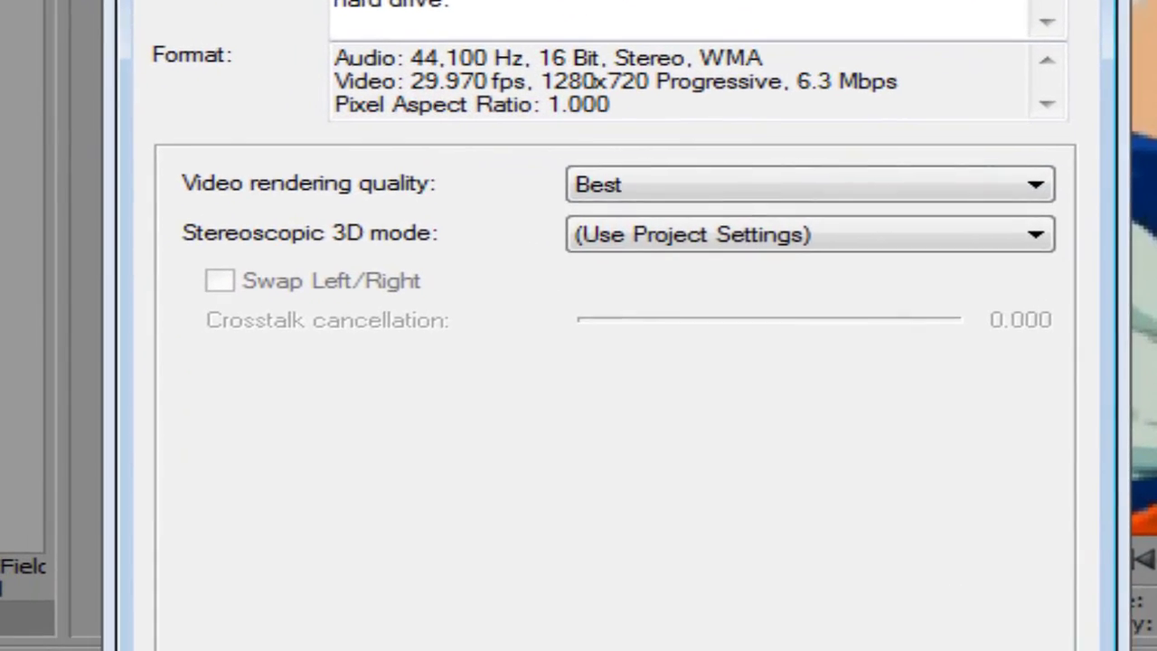
Step: Apply the custom settings and select the saved HD Sony Vegas template in Render As
click(913, 633)
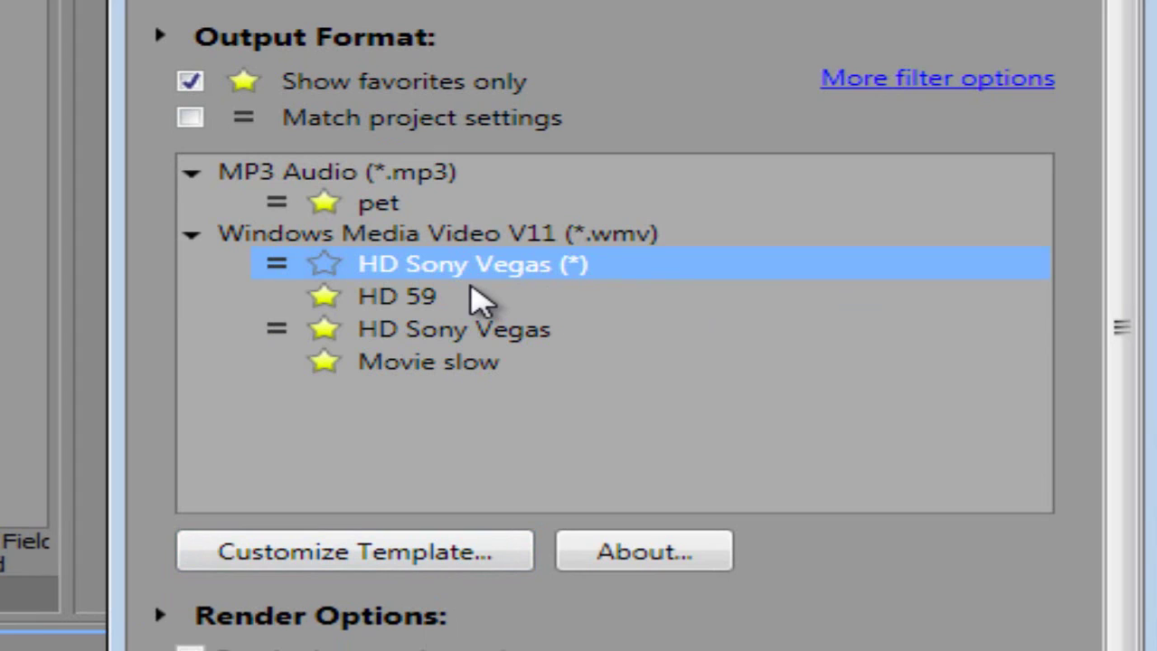
right_click(427, 271)
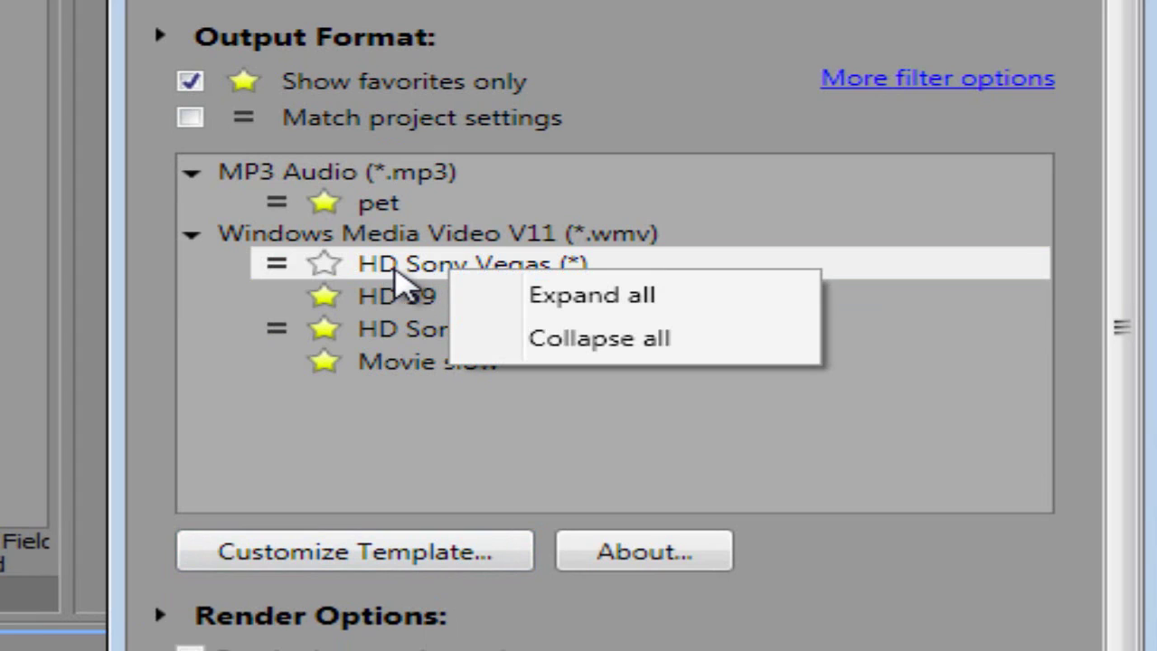
click(398, 282)
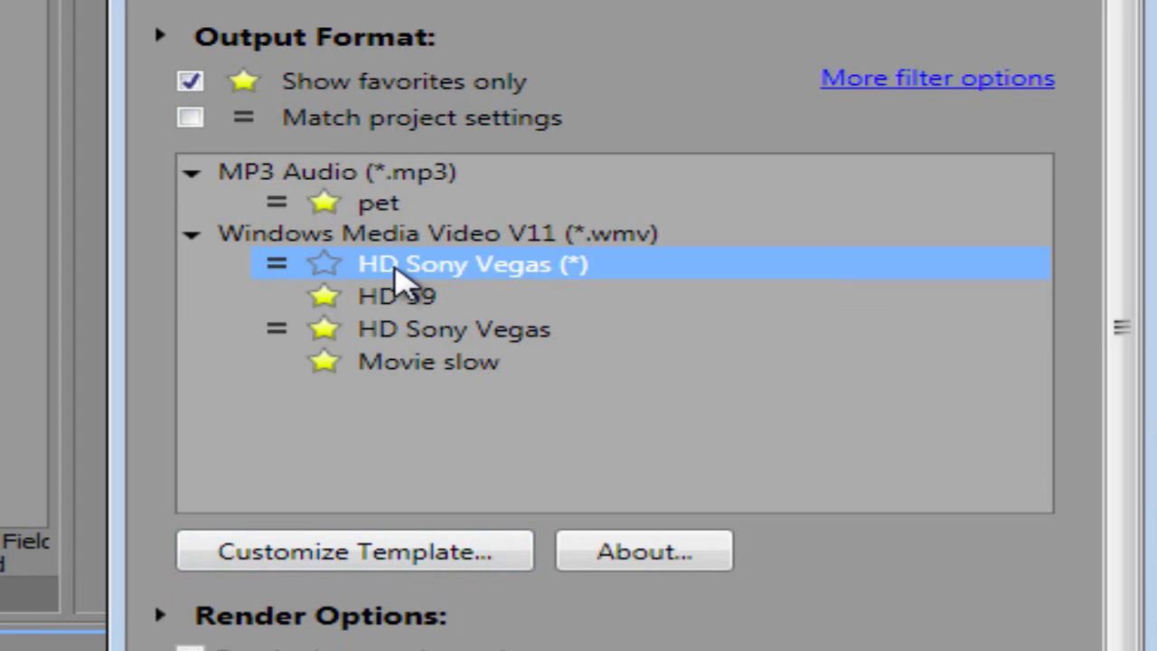
click(528, 337)
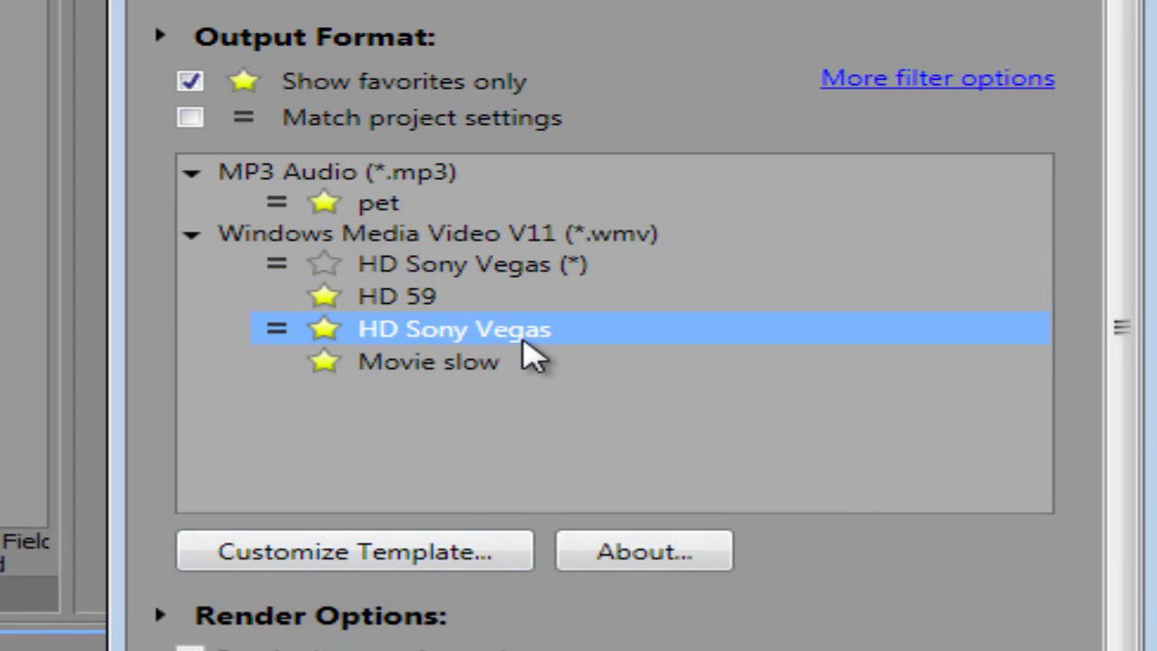
click(546, 264)
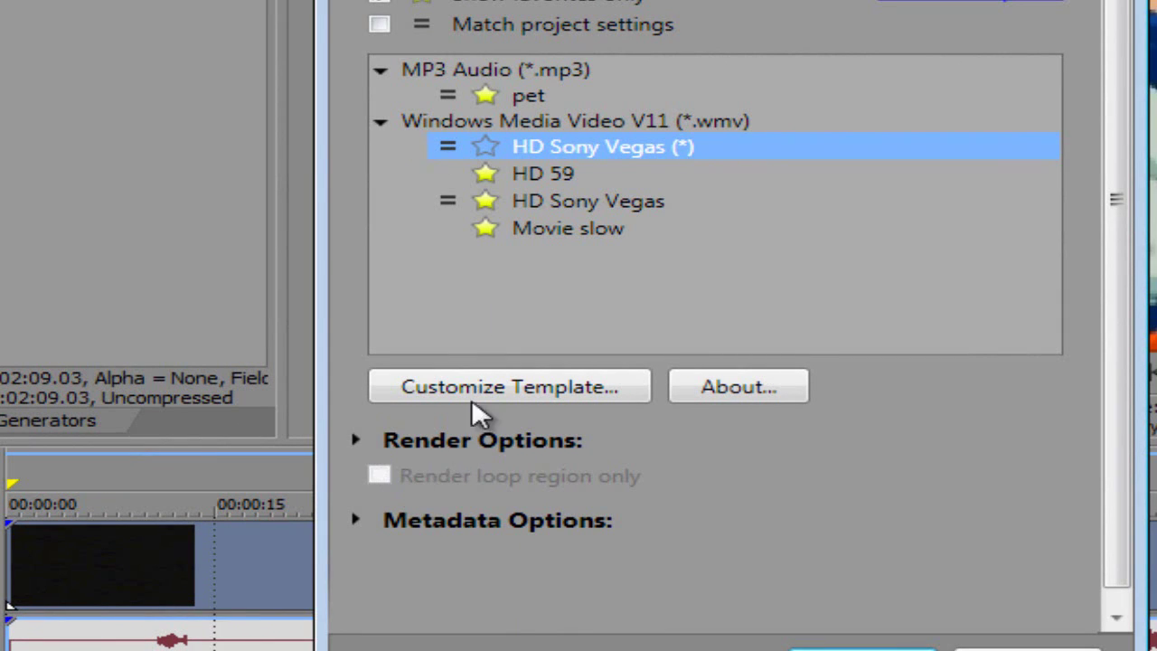
click(538, 200)
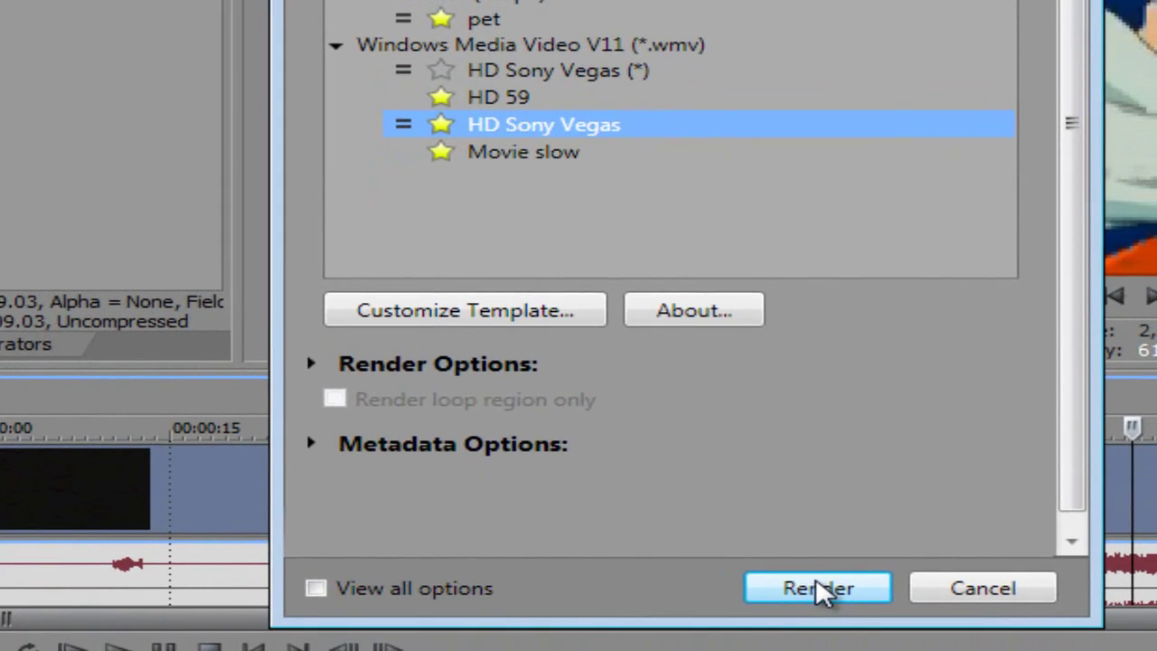
Step: Start rendering Untitled.wmv with the HD Sony Vegas template
click(864, 647)
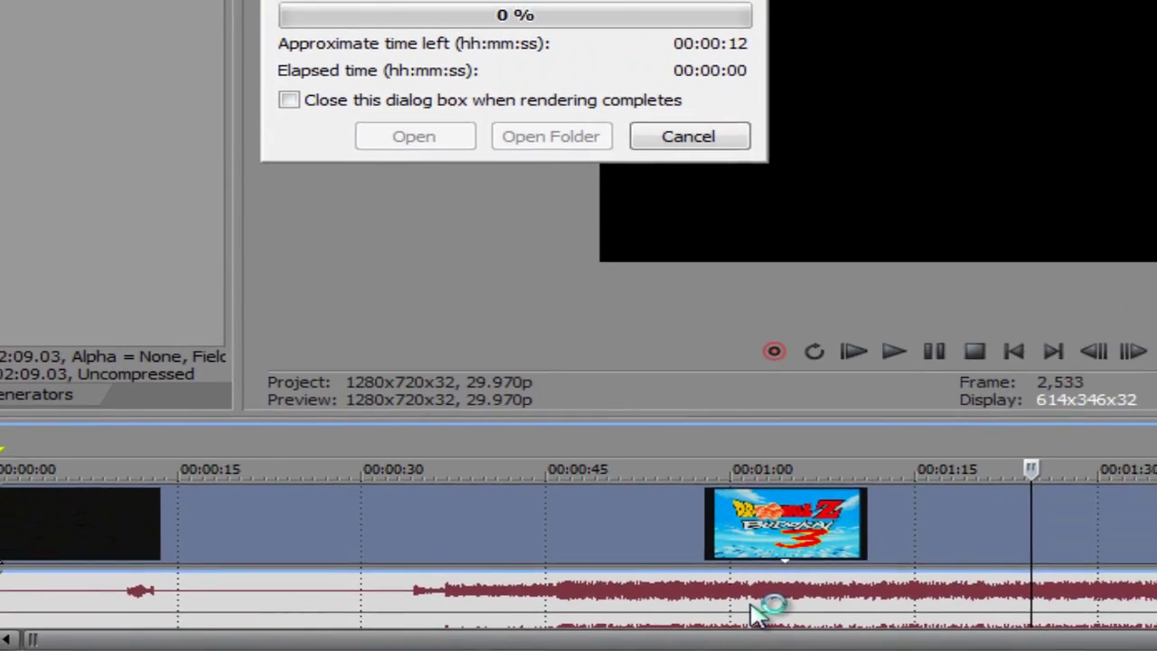